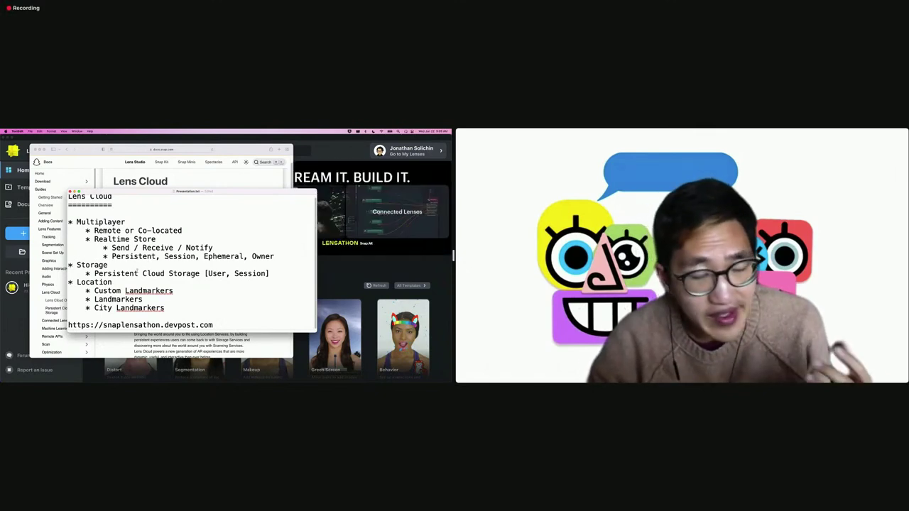
Switch to the Lens Cloud documentation in the browser and review its multi-user, location-based and storage services.
left_click(169, 150)
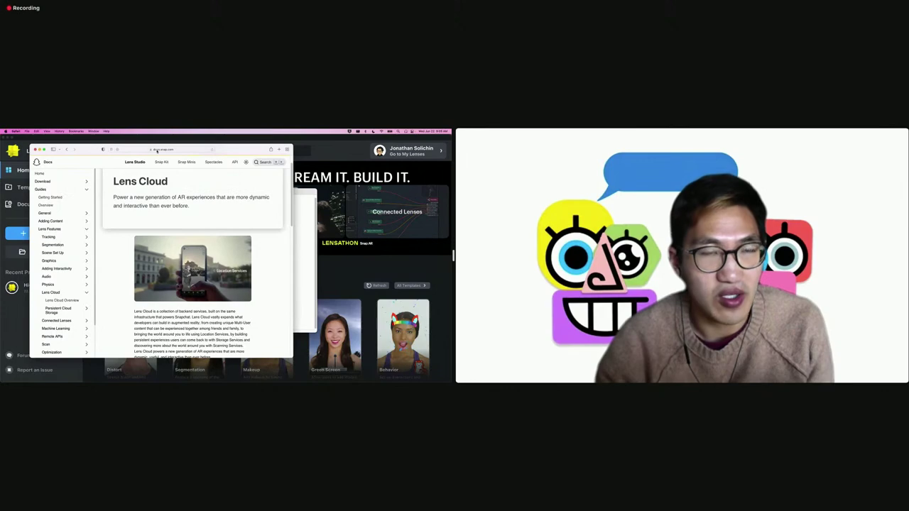
left_click(266, 161)
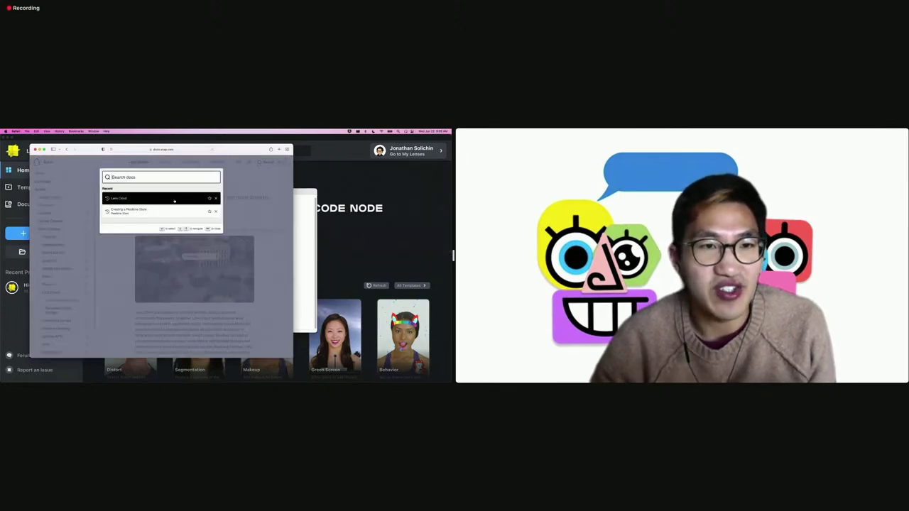
key("Escape")
scroll(262, 264, "down", 10)
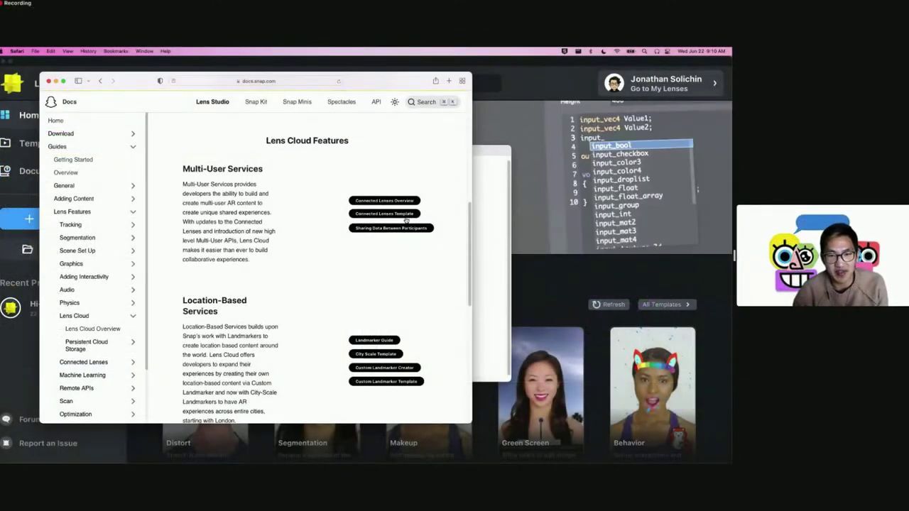
scroll(421, 284, "down", 2)
scroll(409, 323, "down", 4)
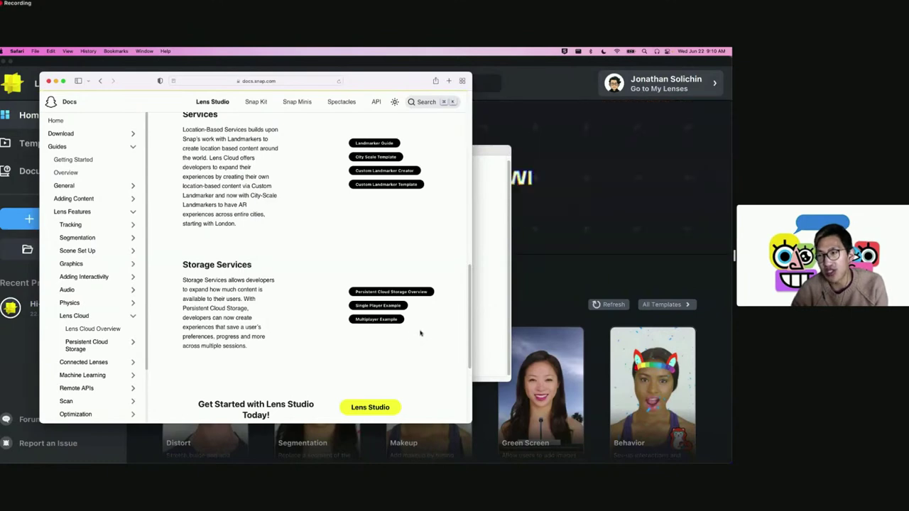
Switch to Lens Studio, create a new project and show its 3D scene.
left_click(551, 297)
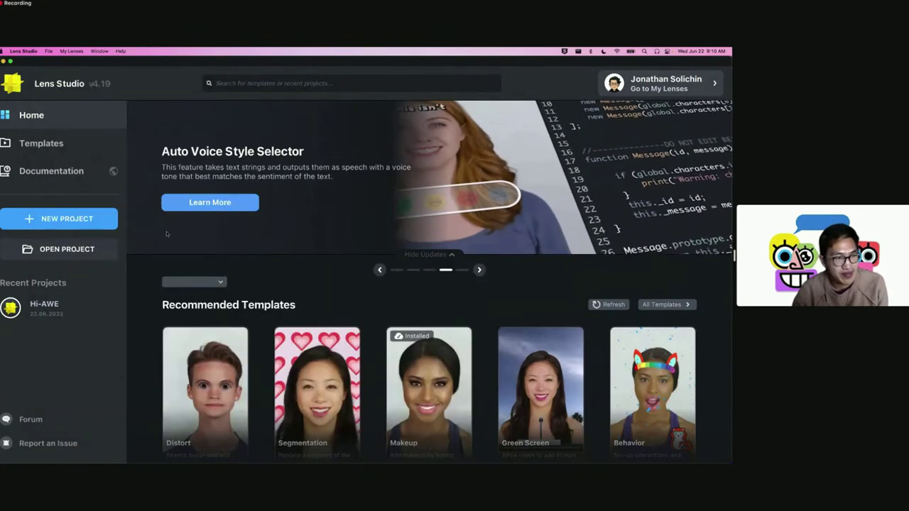
left_click(90, 220)
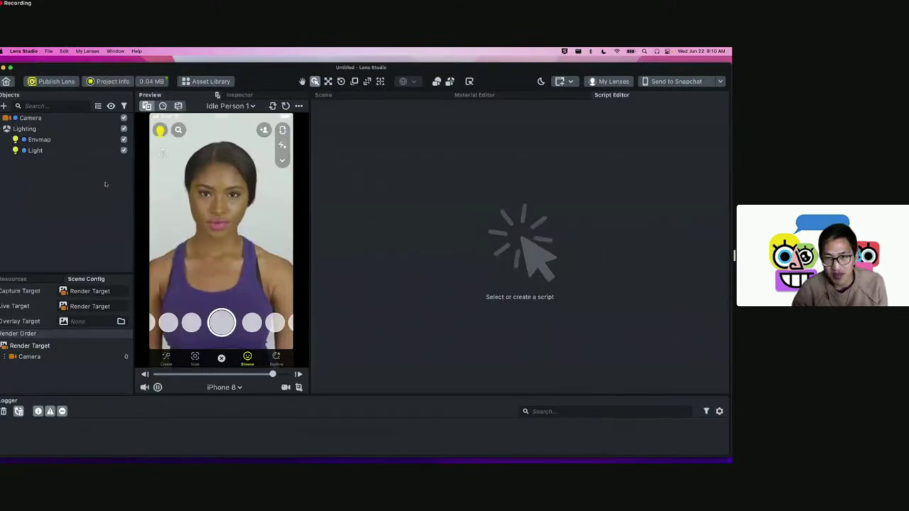
left_click(341, 98)
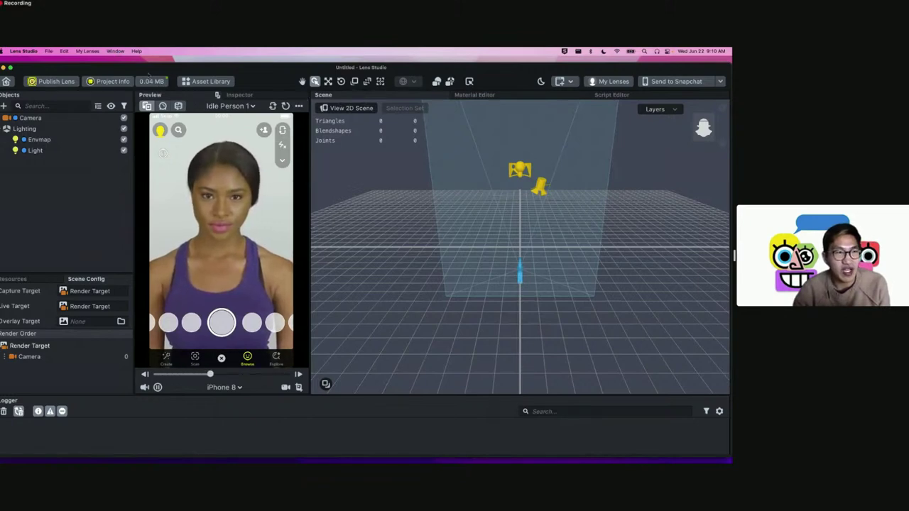
Group Scene Config with Objects, give Resources its own area below them, and bring Objects to the front.
mouse_move(105, 95)
left_mouse_down()
mouse_move(234, 146)
mouse_move(206, 121)
mouse_move(107, 80)
mouse_move(111, 95)
left_mouse_up()
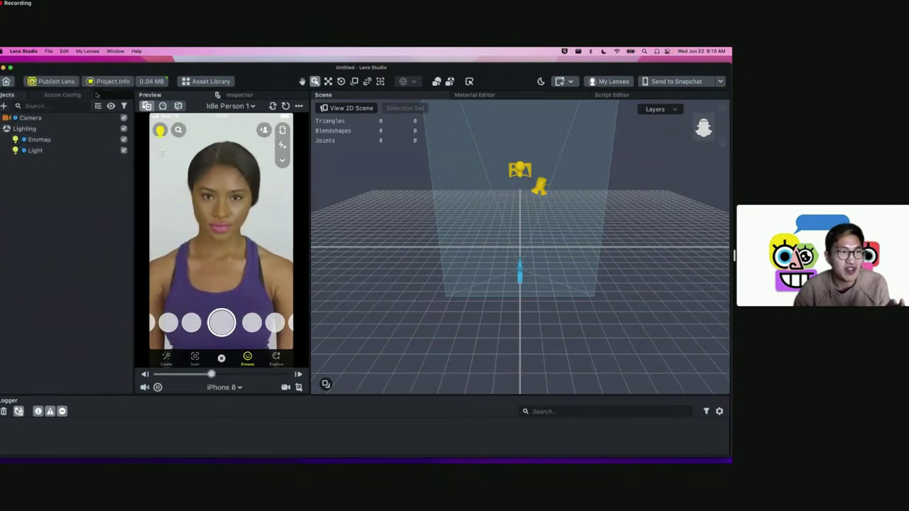
left_click(62, 94)
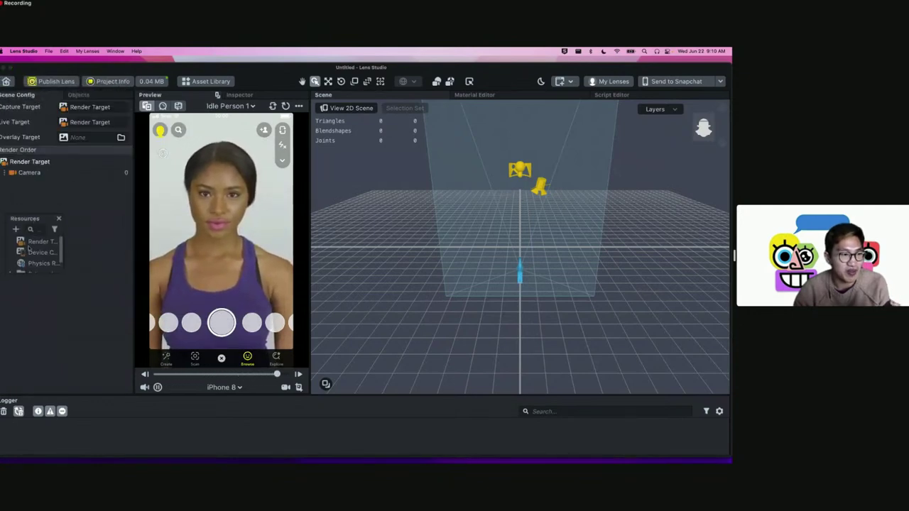
left_click_drag(21, 216, 36, 383)
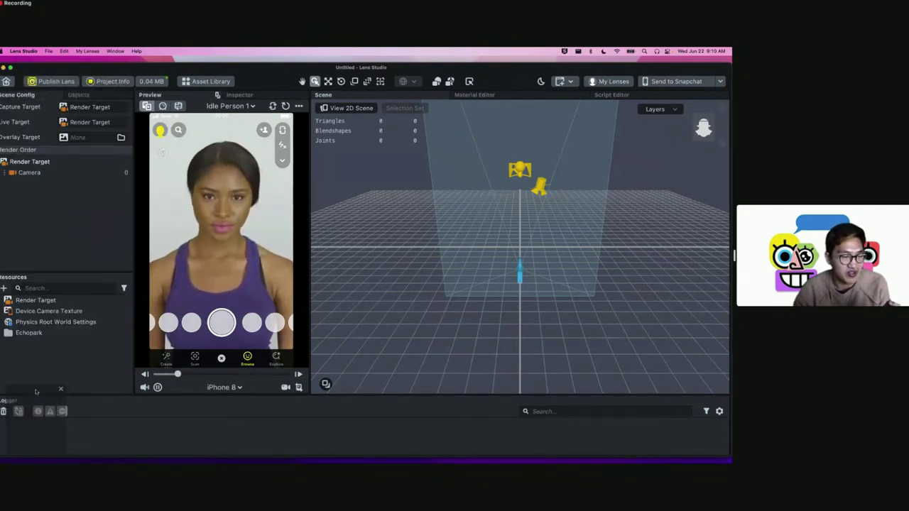
left_click(78, 95)
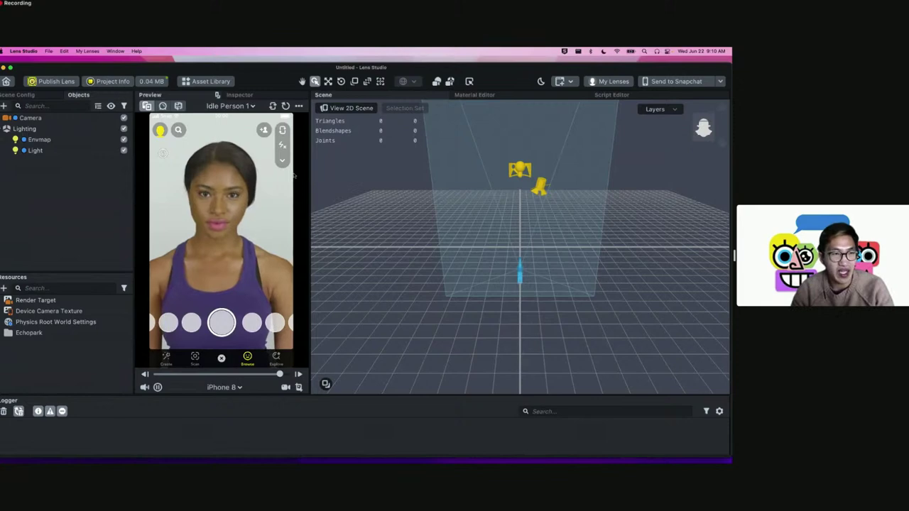
Set the lens preview source to the squat-example-video file.
left_click(229, 108)
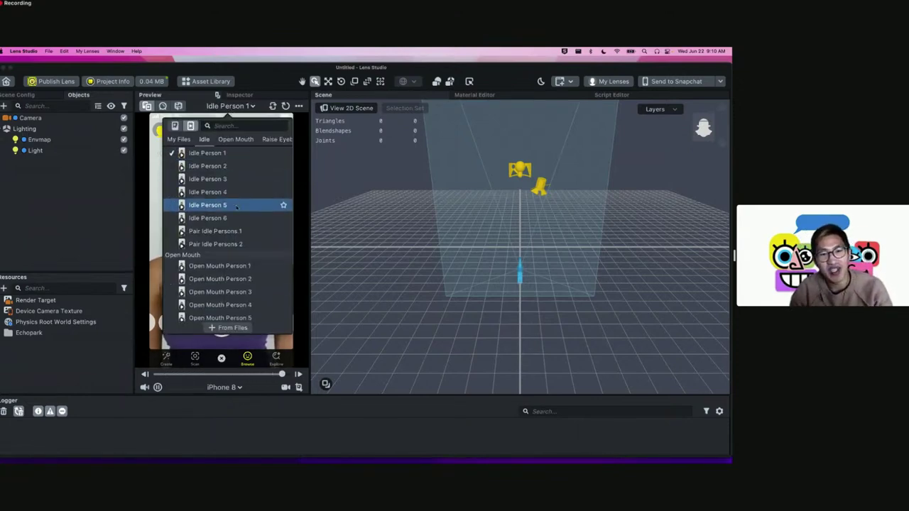
scroll(236, 206, "up", 2)
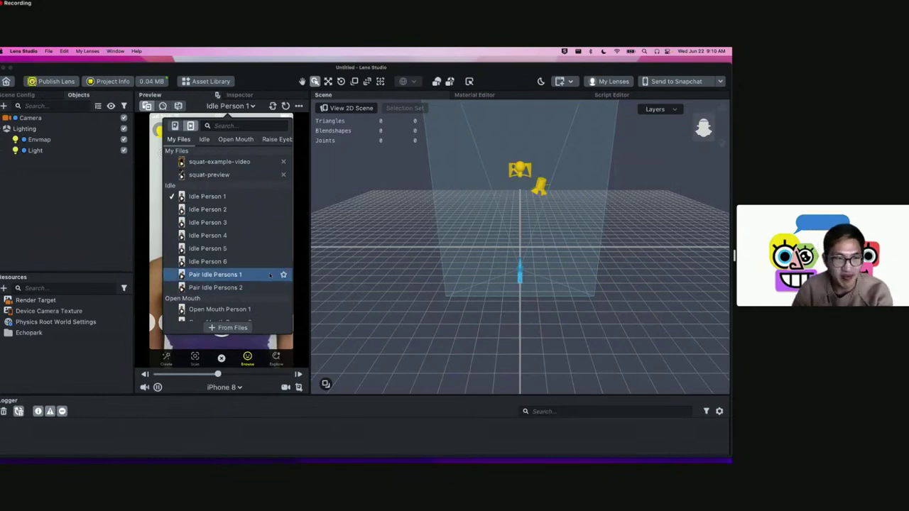
scroll(270, 275, "down", 3)
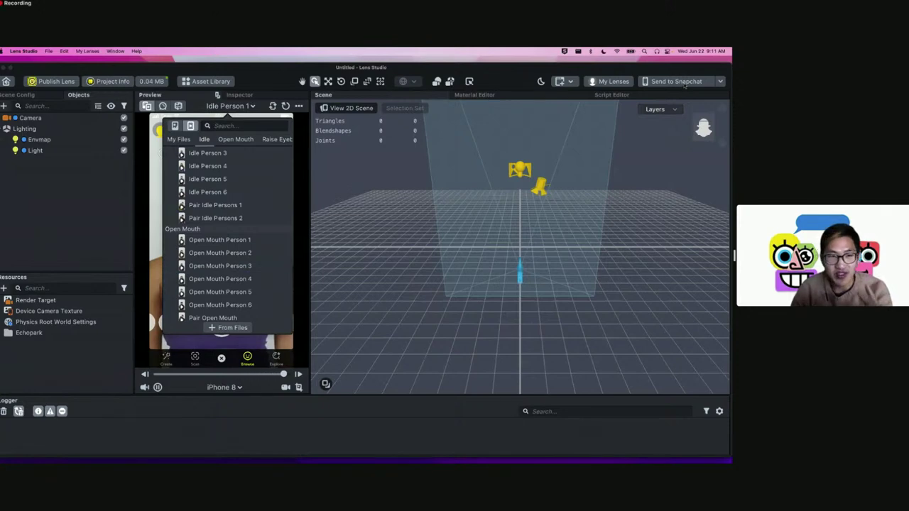
scroll(277, 186, "up", 3)
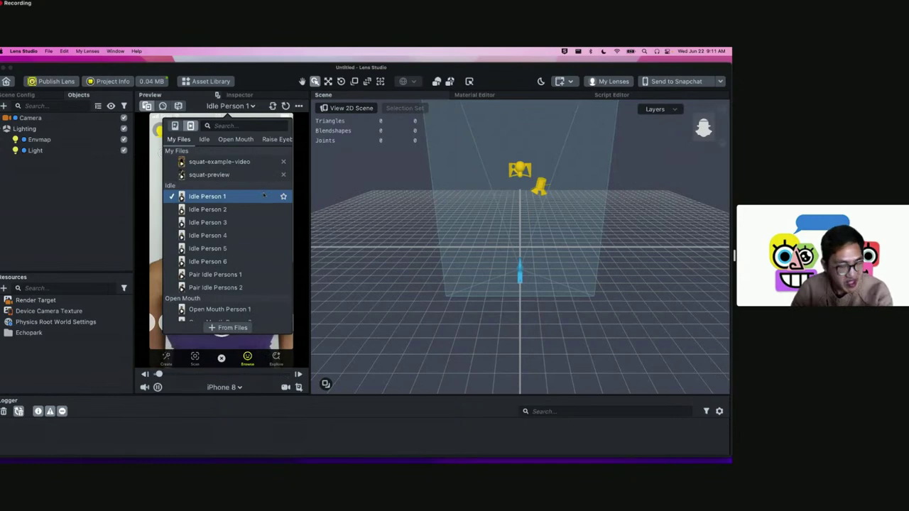
left_click(239, 162)
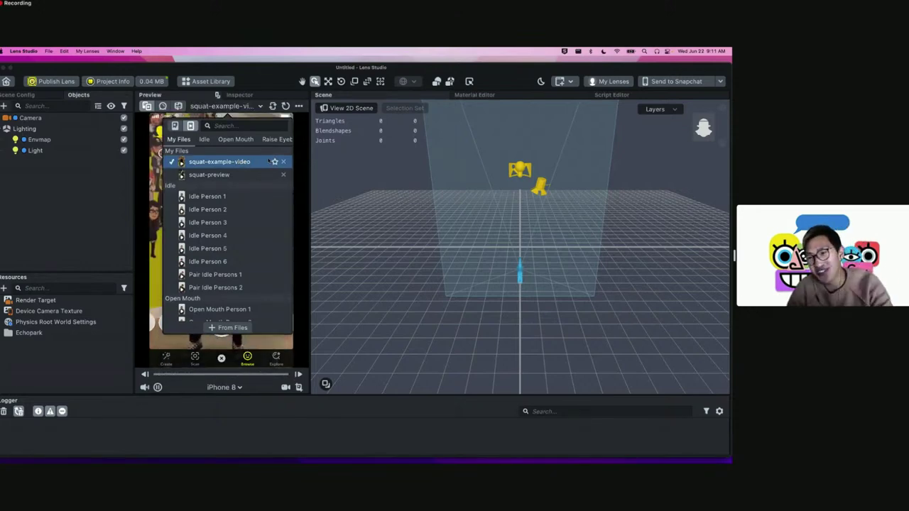
left_click(348, 229)
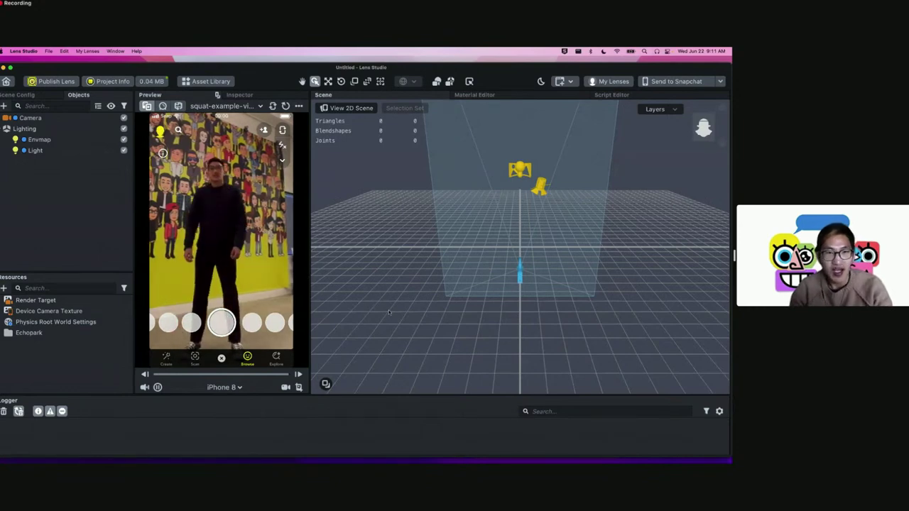
Maximize the project window and add a 3D Full Body Tracking object to the scene.
double_click(157, 67)
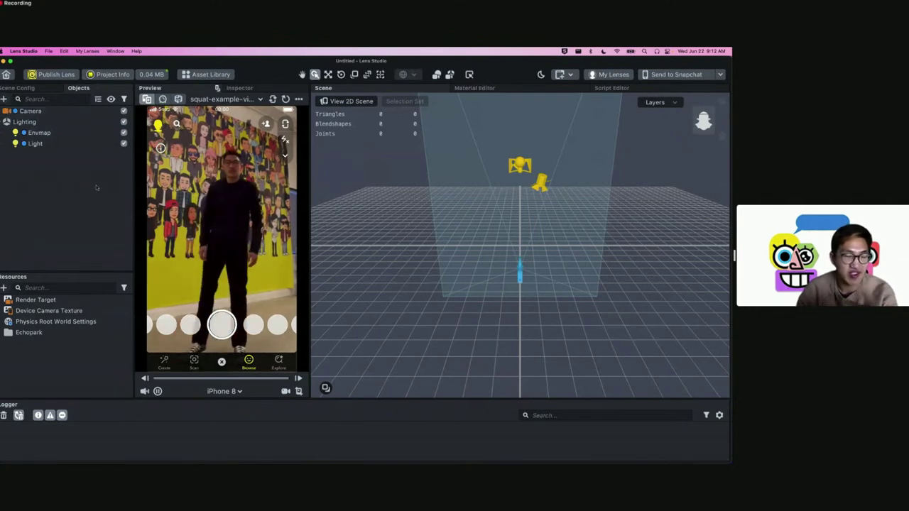
left_click(5, 99)
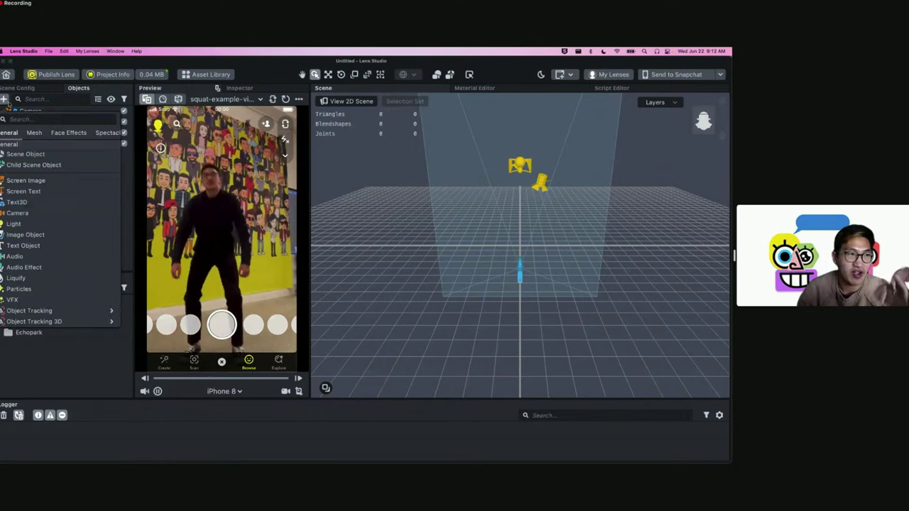
left_click(54, 118)
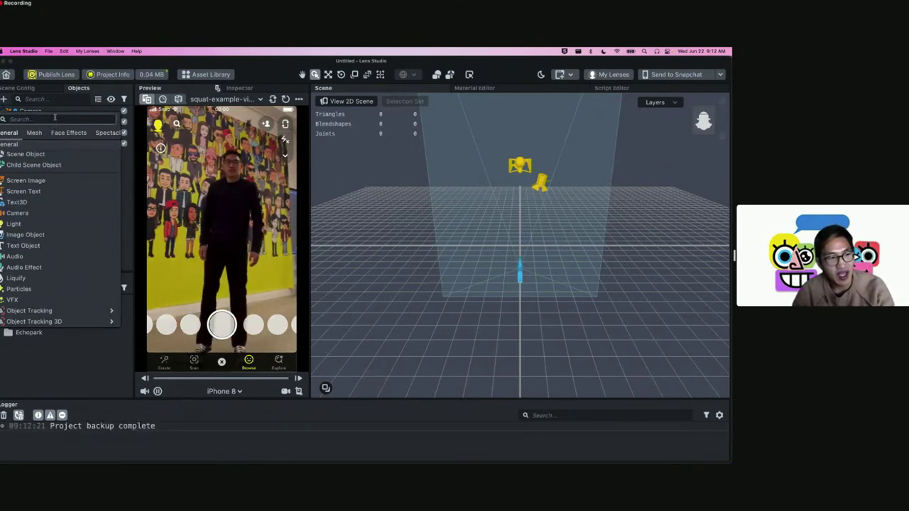
type("body")
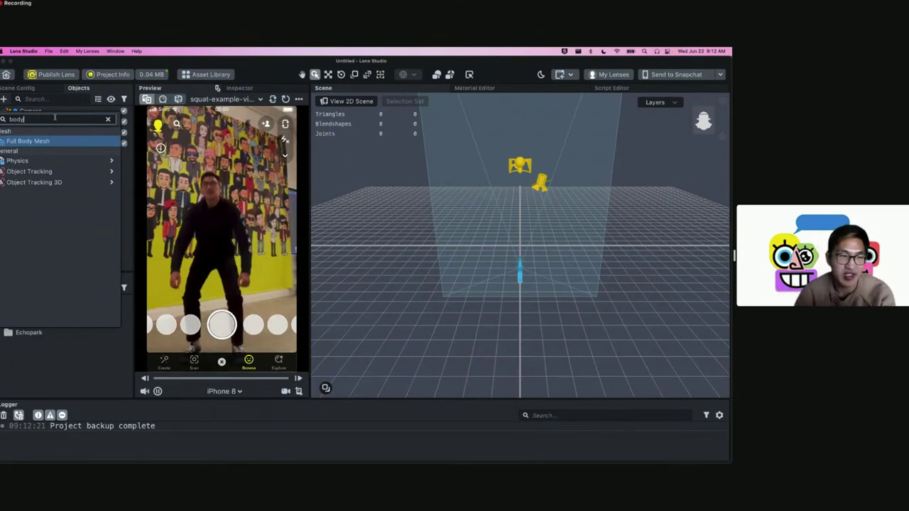
mouse_move(45, 185)
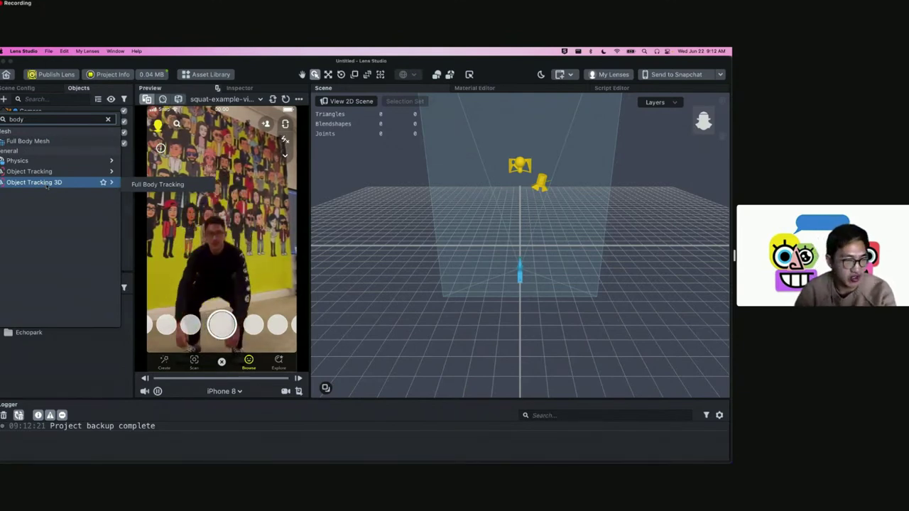
left_click(156, 184)
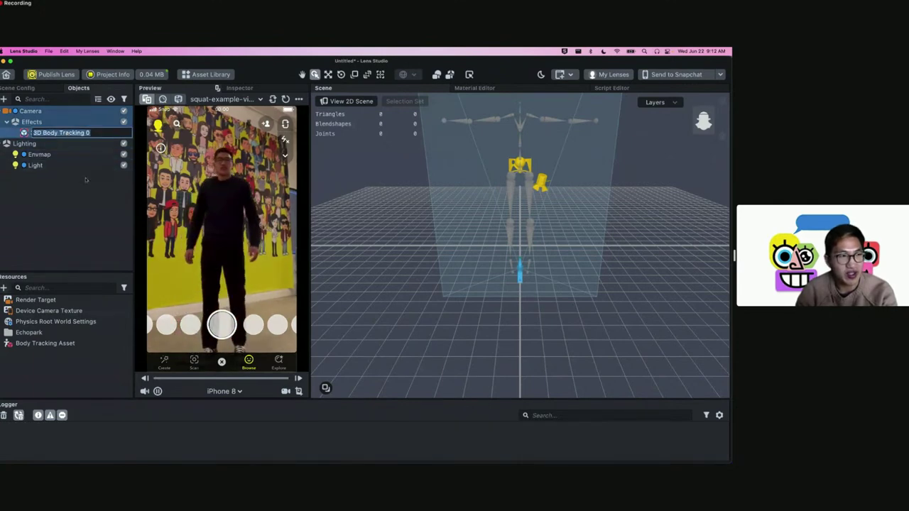
left_click(84, 134)
Float the Inspector over the scene and review the body tracking object's attachment points.
left_click(240, 87)
left_click_drag(239, 88, 405, 147)
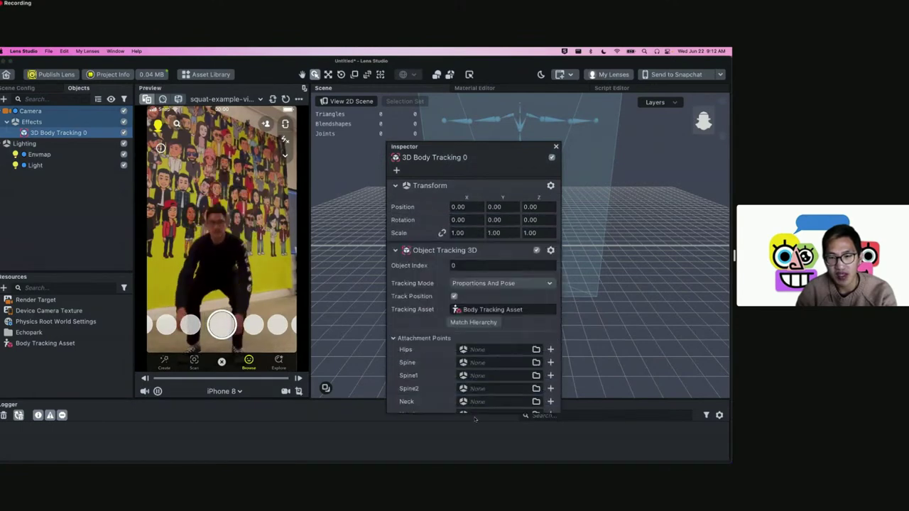
left_click_drag(448, 147, 448, 147)
left_click_drag(416, 124, 416, 126)
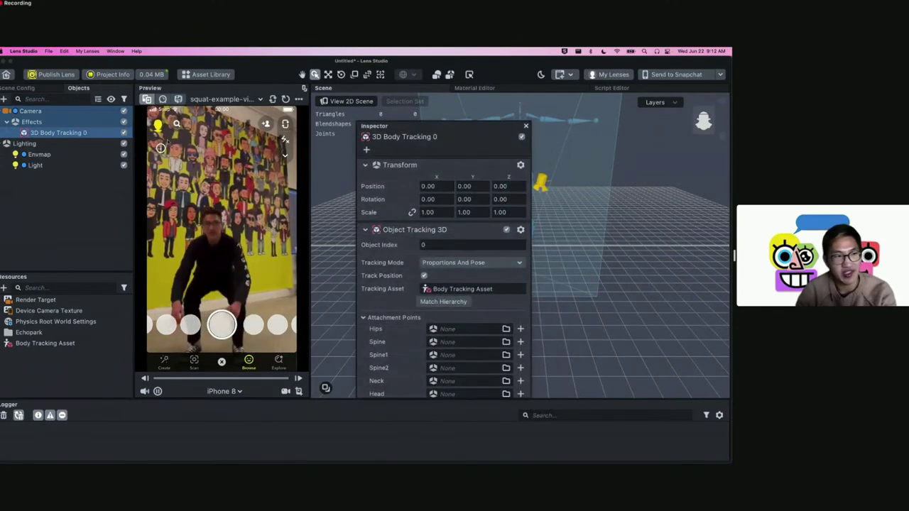
scroll(412, 318, "down", 6)
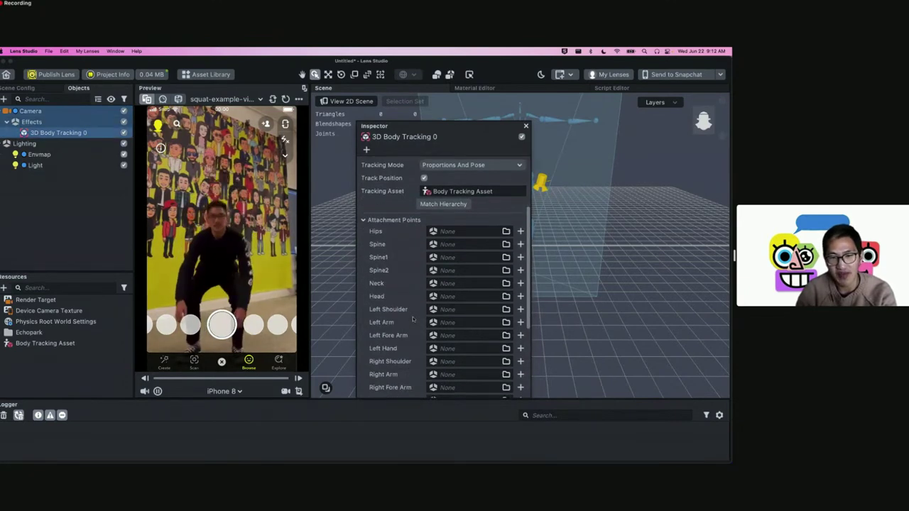
scroll(397, 245, "up", 3)
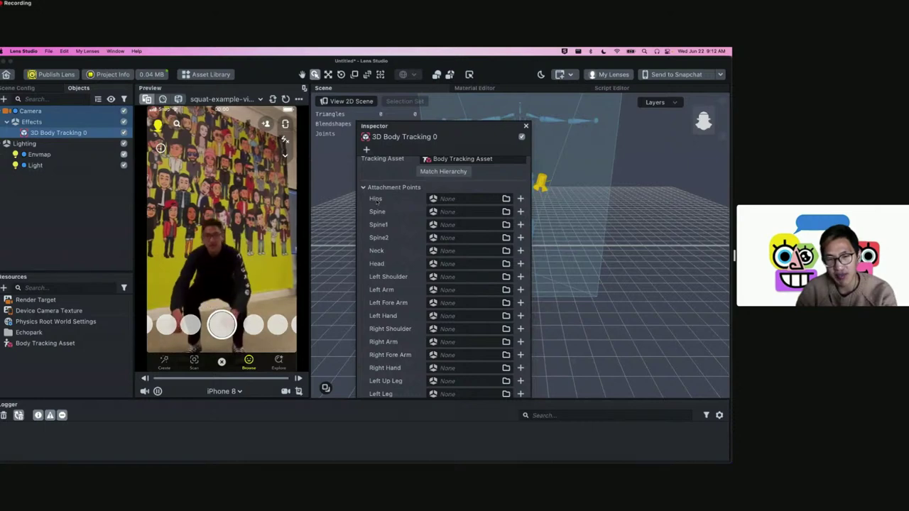
scroll(375, 201, "down", 3)
scroll(379, 203, "up", 2)
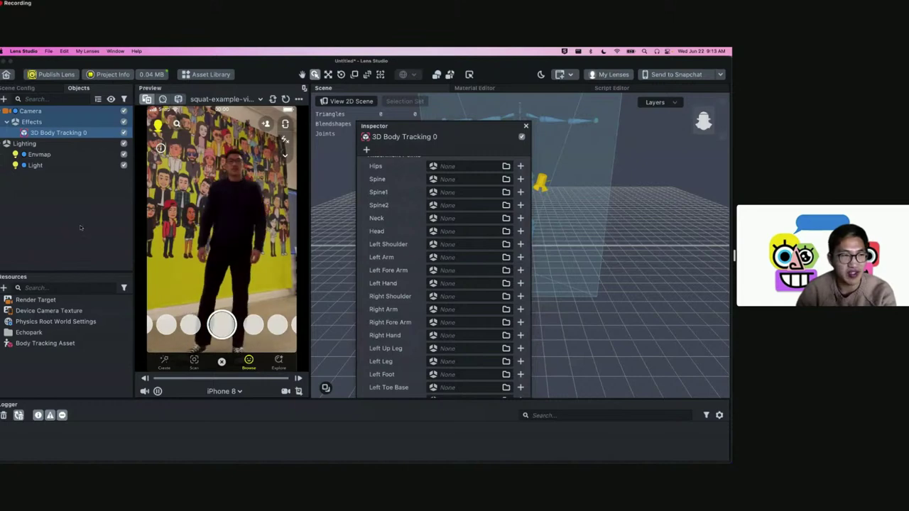
Add a Box mesh as a child of the 3D body tracking object.
left_click(80, 227)
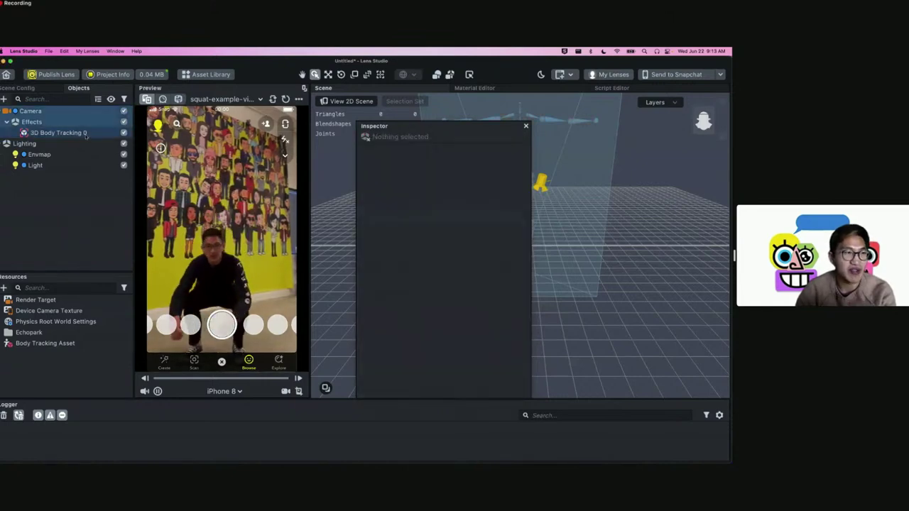
left_click(58, 132)
left_click(4, 99)
left_click(10, 119)
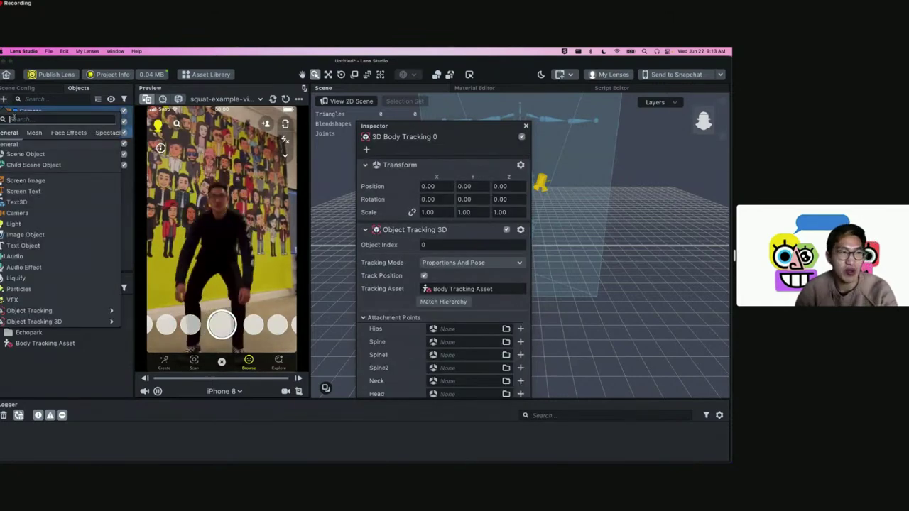
type("box")
key("Return")
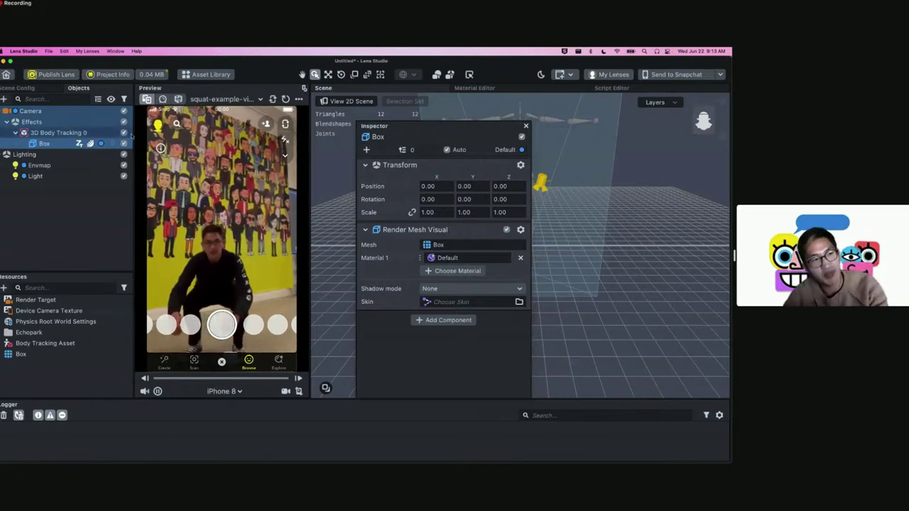
Add a second Box mesh and place it directly under the 3D body tracking object, beside the first box.
left_click(4, 98)
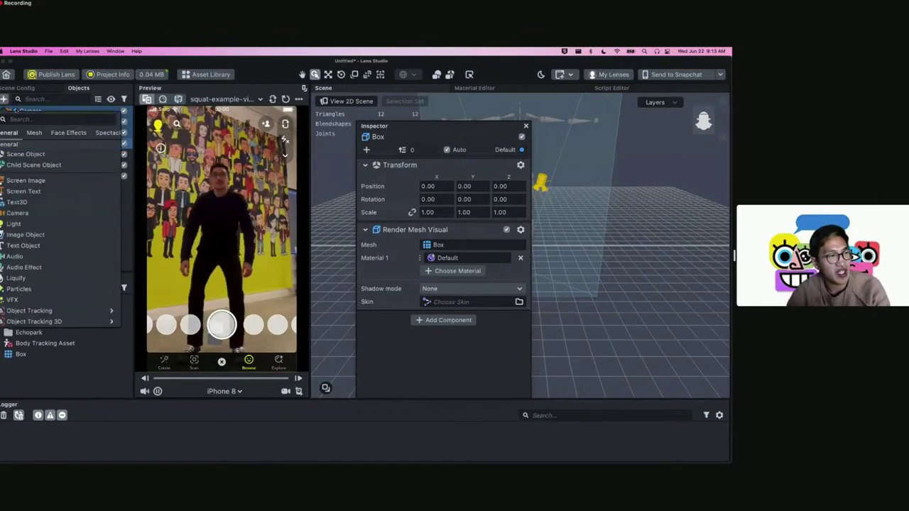
left_click(27, 118)
type("bo")
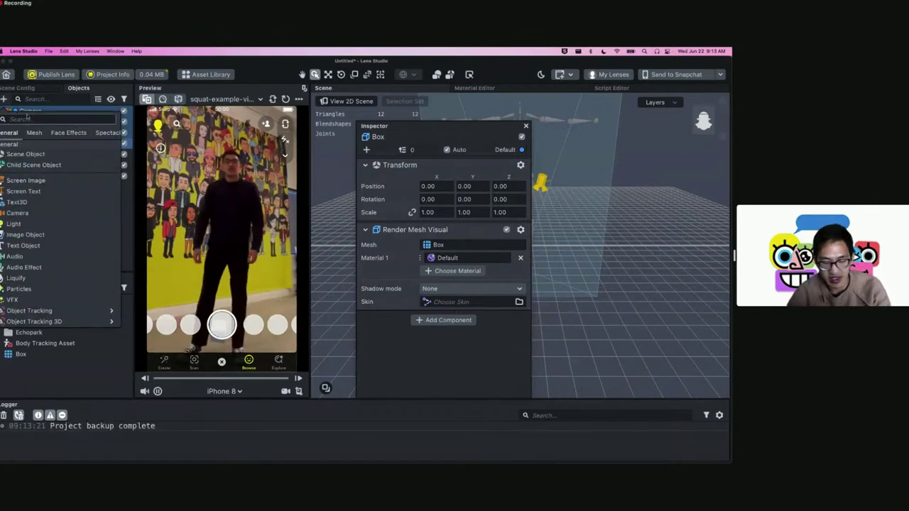
key("Return")
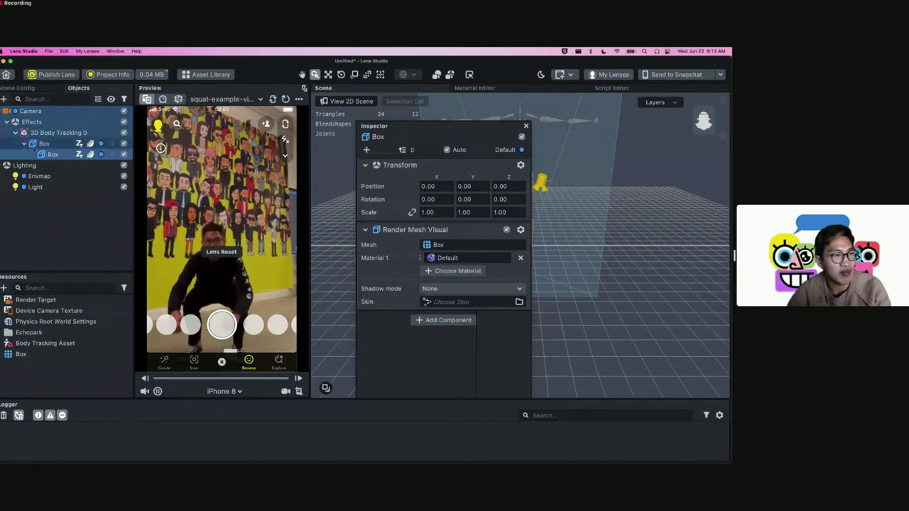
left_click_drag(50, 133, 51, 134)
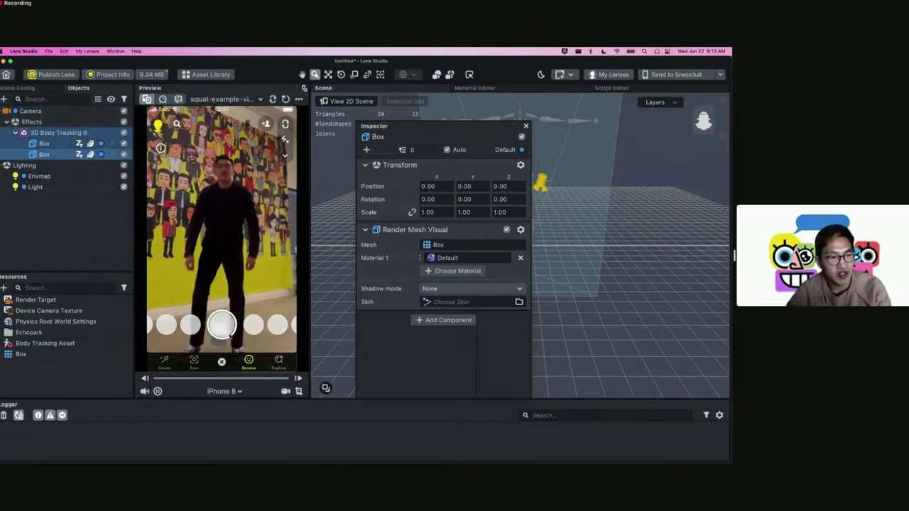
Rename the first box under the 3D body tracking object as "hip".
left_click(58, 221)
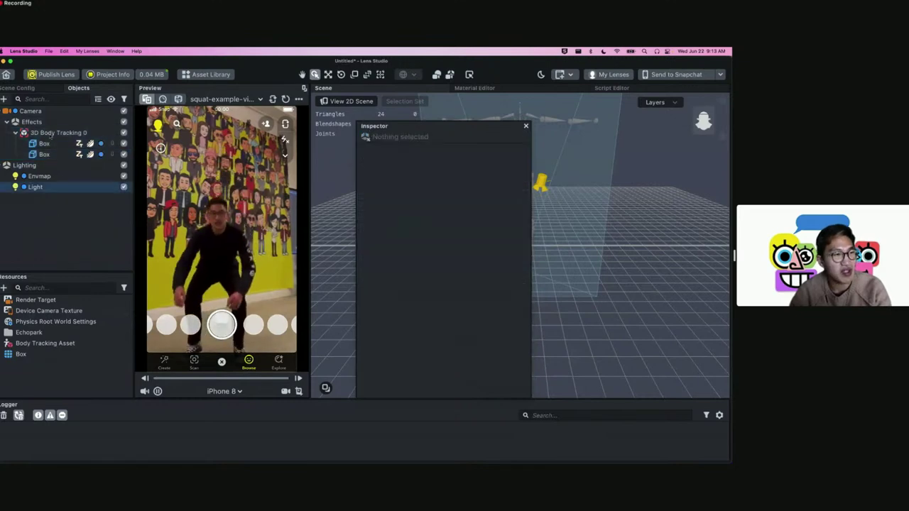
left_click(60, 132)
left_click_drag(411, 126, 418, 118)
right_click(65, 143)
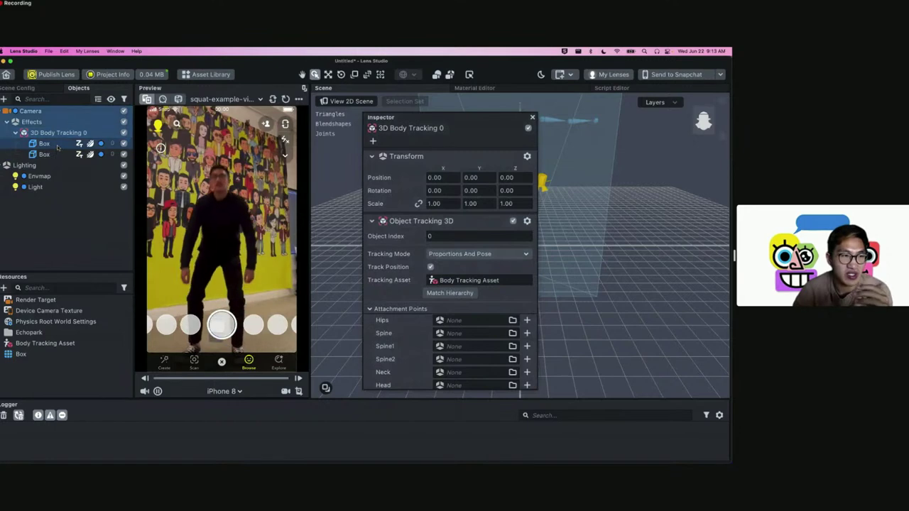
left_click(82, 179)
type("hip")
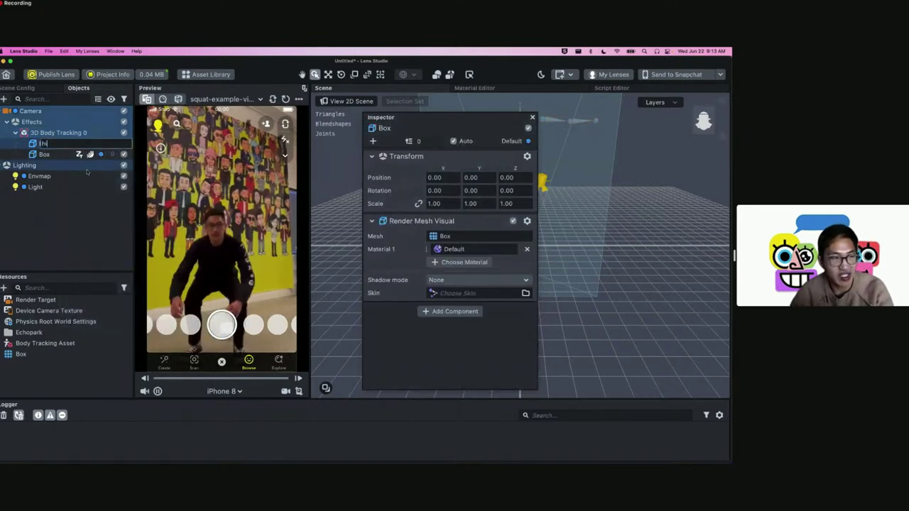
key("Return")
Rename the remaining box under the 3D body tracking object as "foot".
right_click(58, 154)
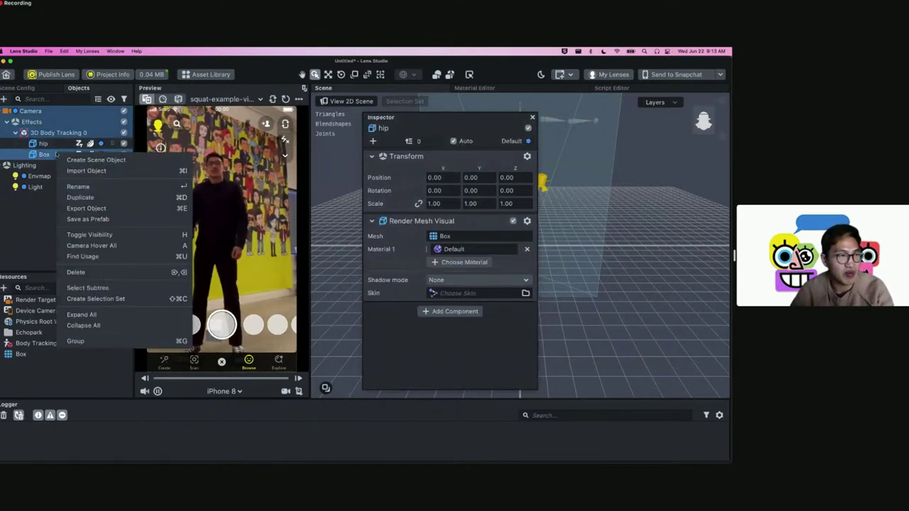
left_click(90, 186)
type("foot")
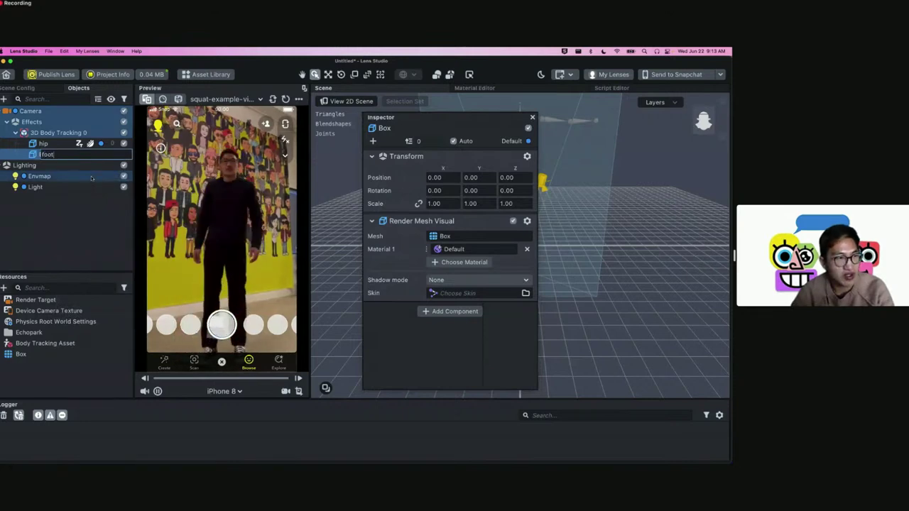
key("Return")
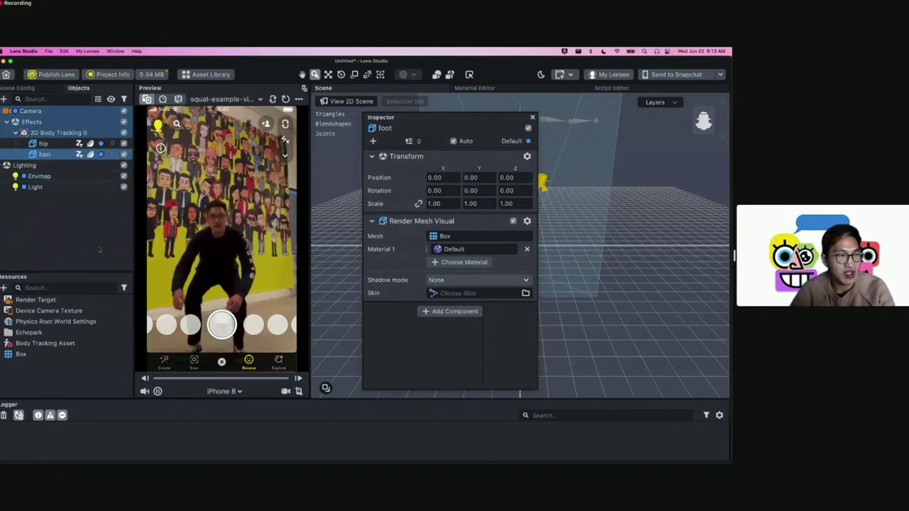
Assign the hip box to the Hips attachment point of the 3D body tracking object.
left_click(57, 134)
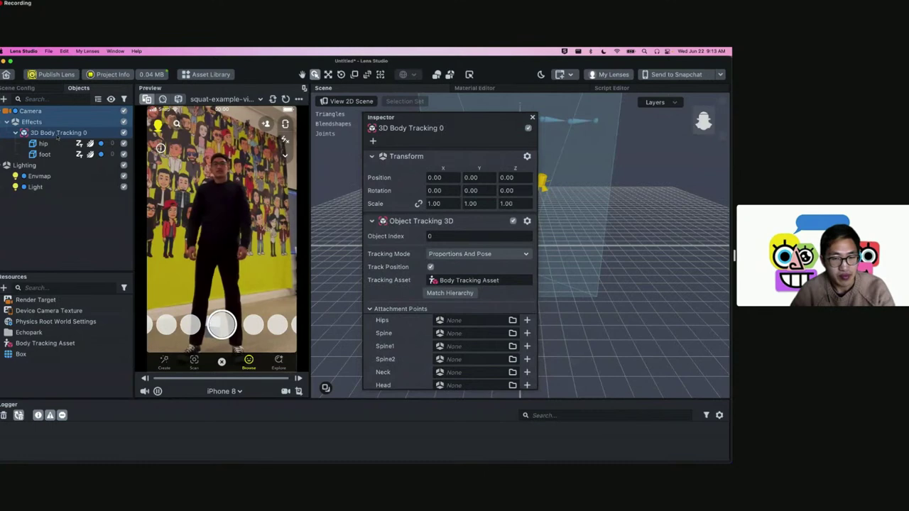
left_click(461, 321)
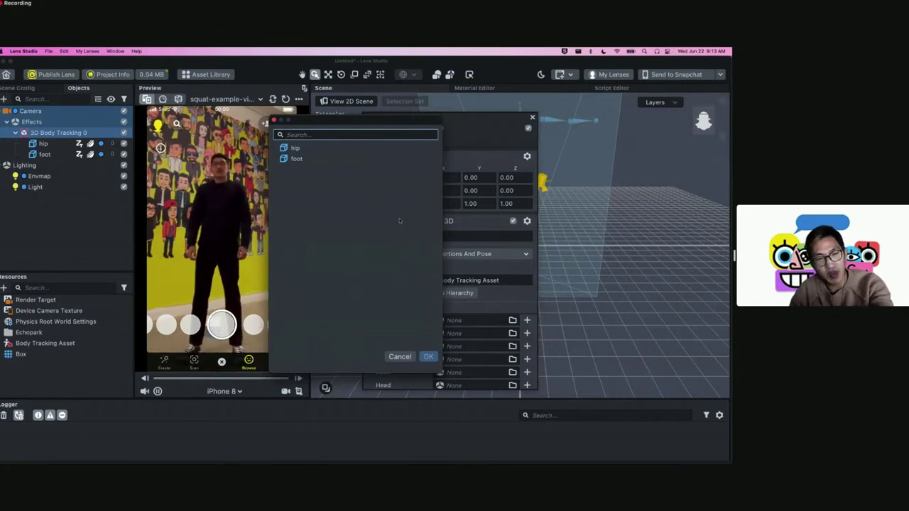
left_click(292, 148)
left_click(428, 356)
Assign the foot box to the Left Foot attachment point of the 3D body tracking object.
scroll(430, 354, "down", 3)
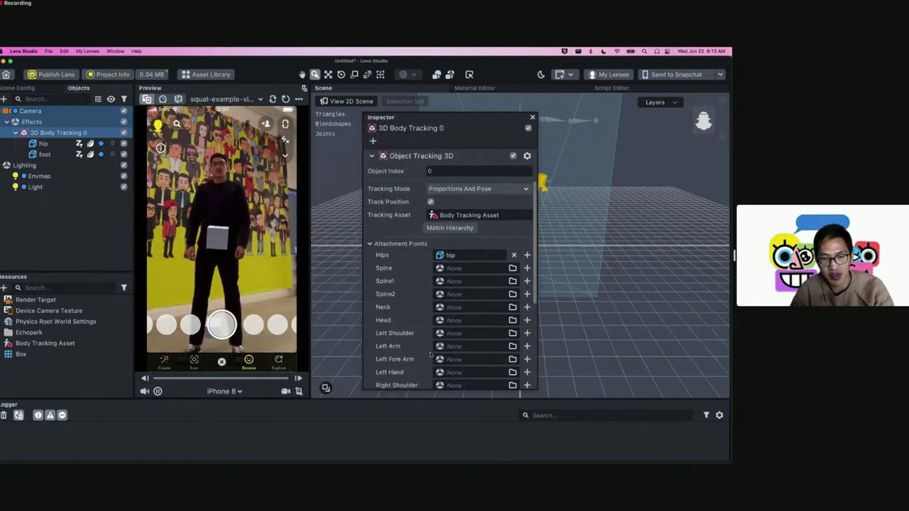
scroll(432, 353, "down", 3)
left_click(426, 268)
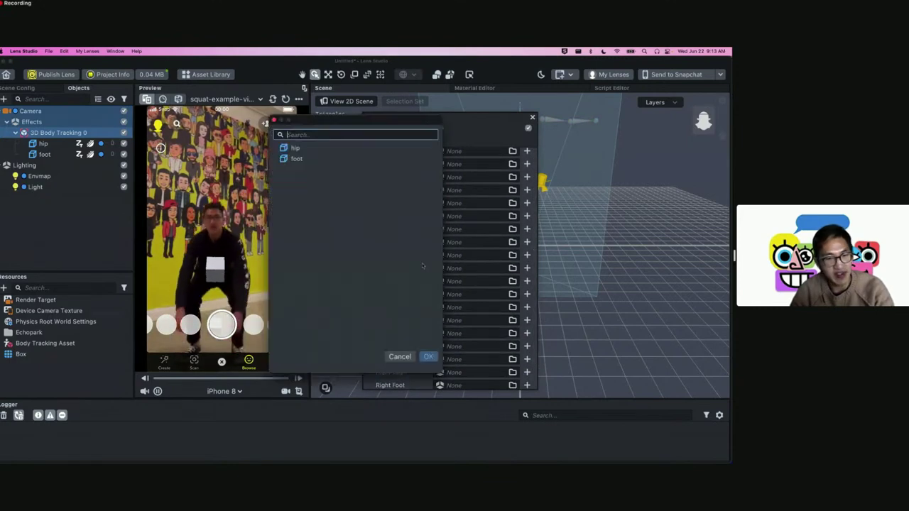
double_click(297, 159)
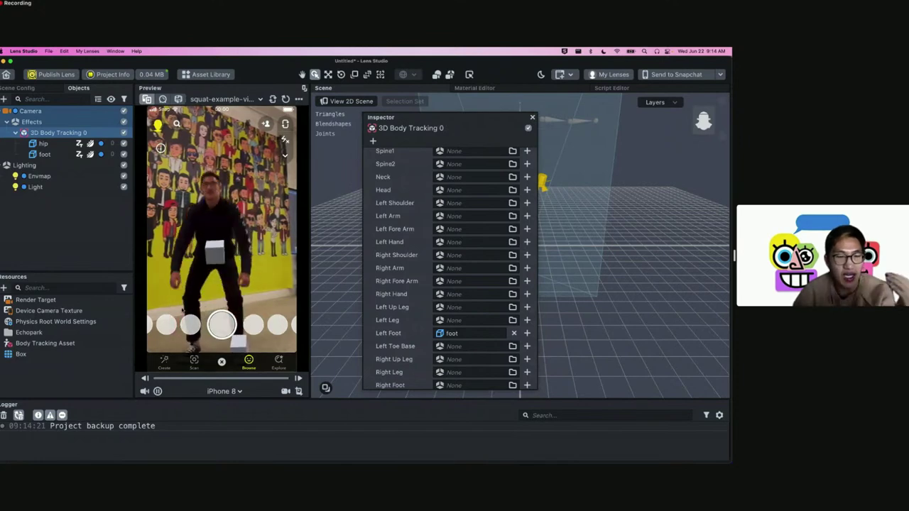
Add a Behavior helper script object to the scene.
left_click(87, 238)
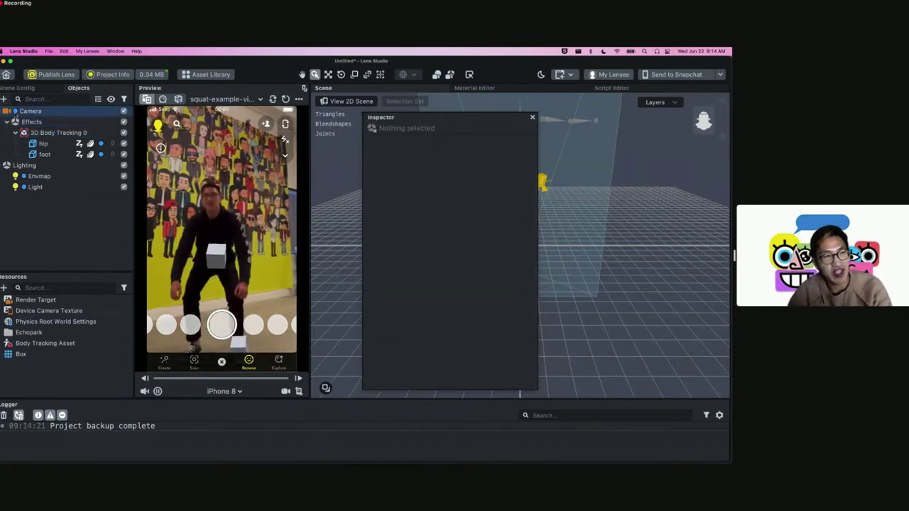
left_click(4, 99)
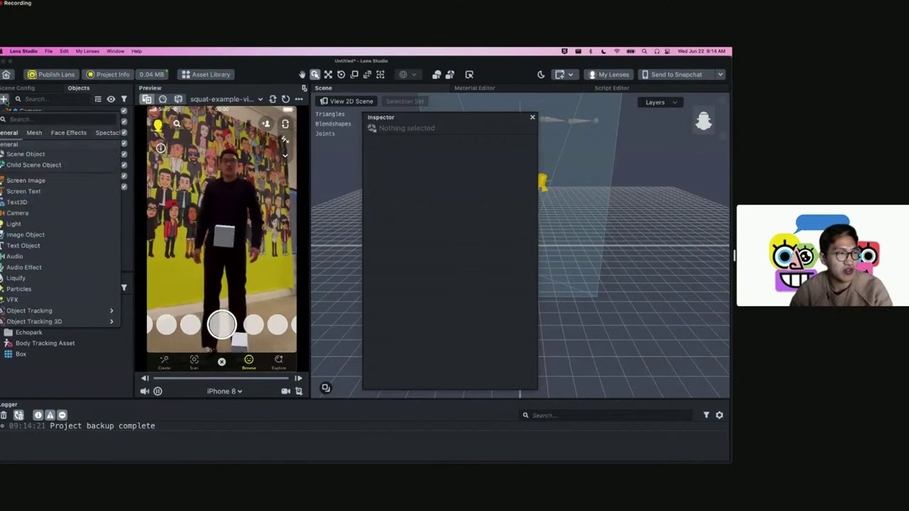
type("beha")
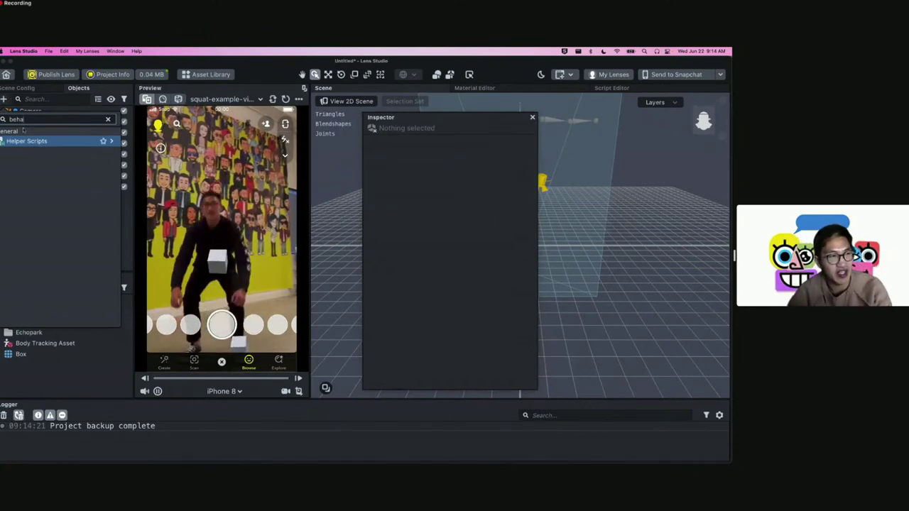
mouse_move(40, 145)
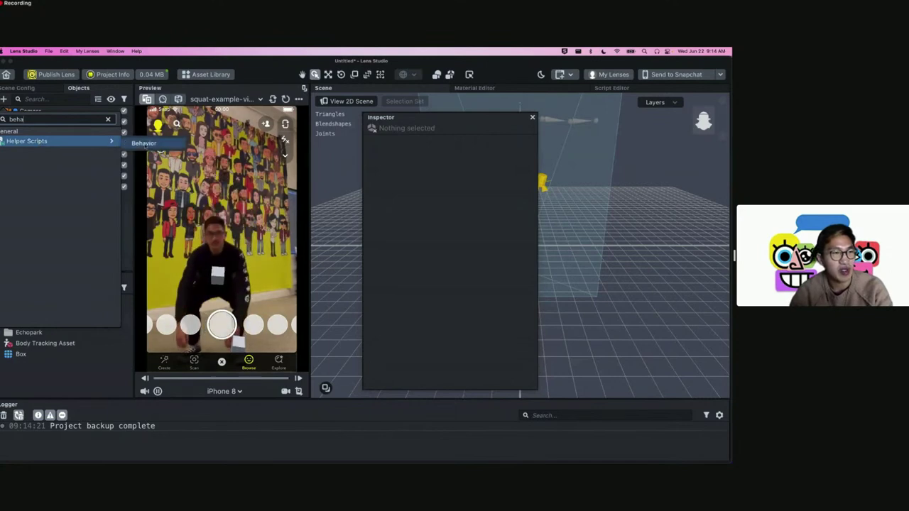
left_click(143, 143)
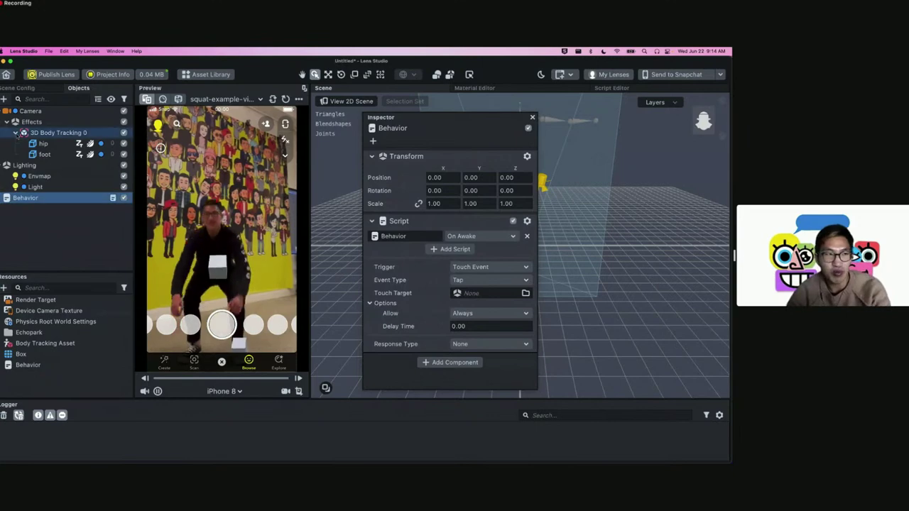
left_click(4, 99)
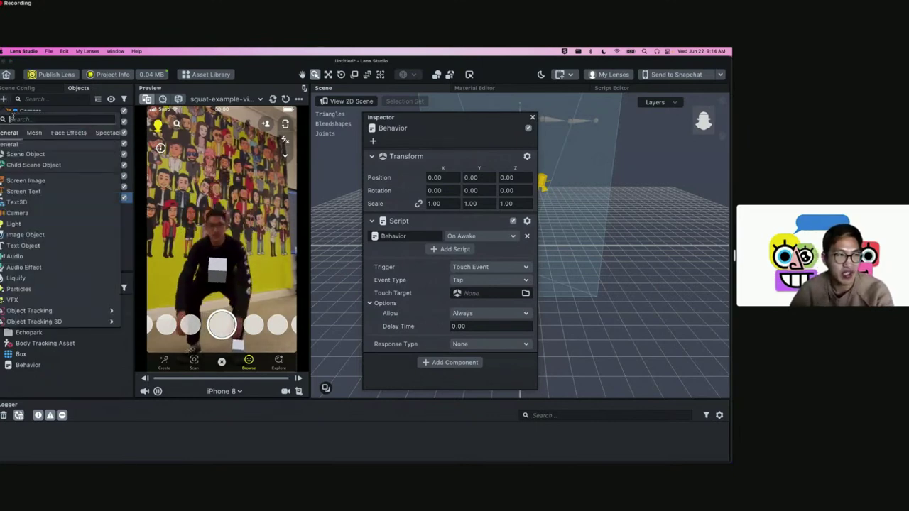
type("behavi")
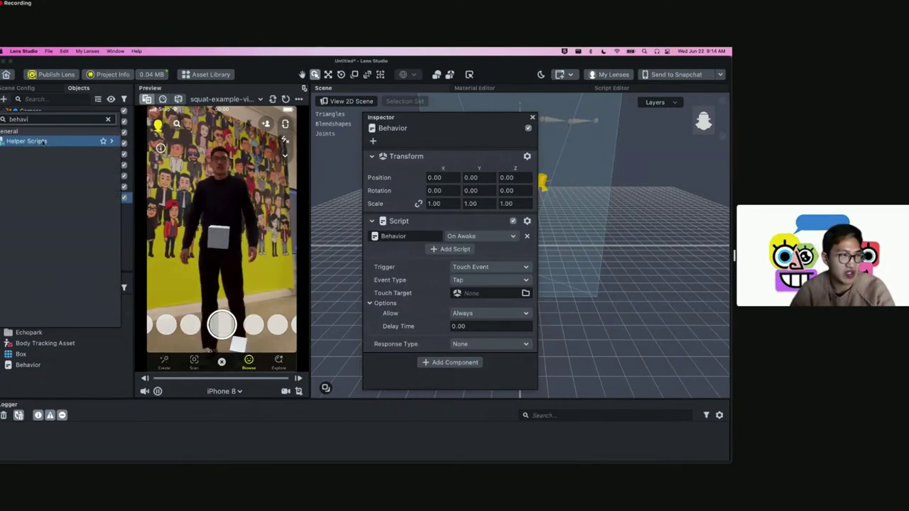
mouse_move(107, 141)
left_click(142, 144)
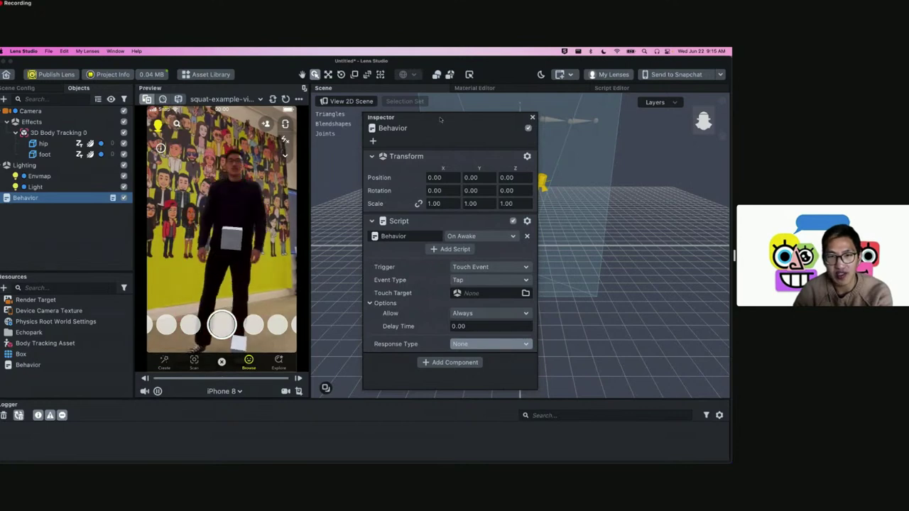
Dock the Inspector alongside the Preview and set the Behavior script's trigger to Distance Check.
left_click_drag(440, 121, 274, 94)
left_click(253, 314)
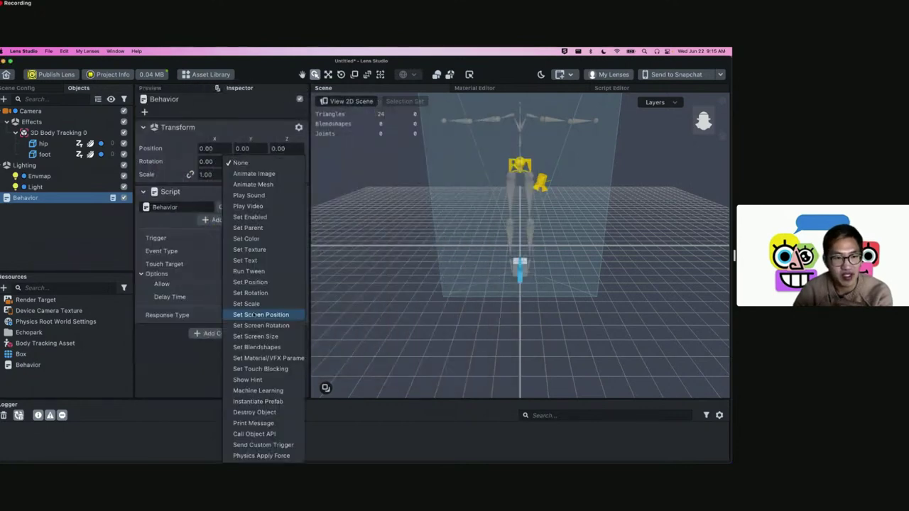
left_click(253, 315)
left_click(252, 238)
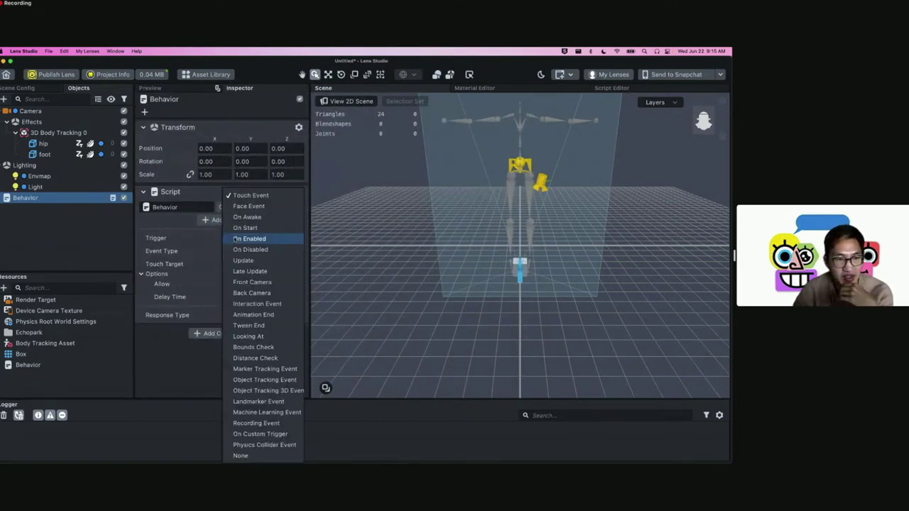
left_click(250, 207)
left_click(248, 239)
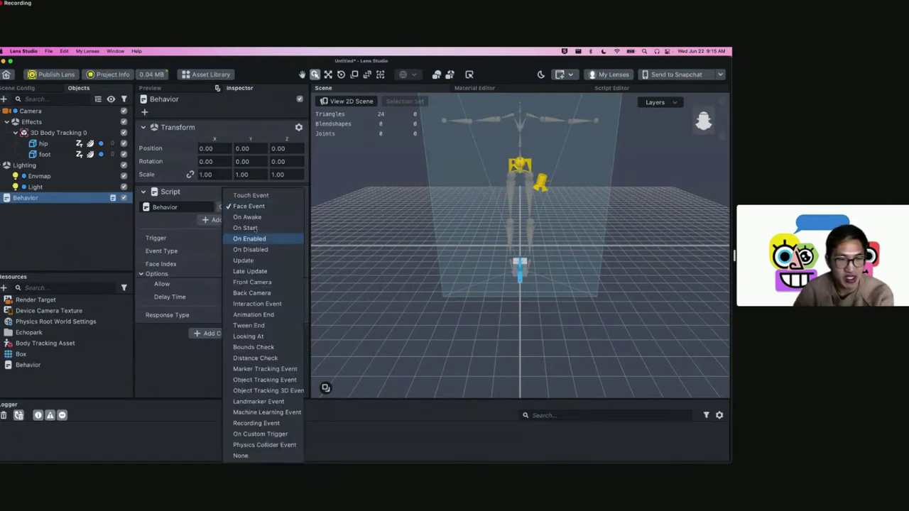
left_click(273, 358)
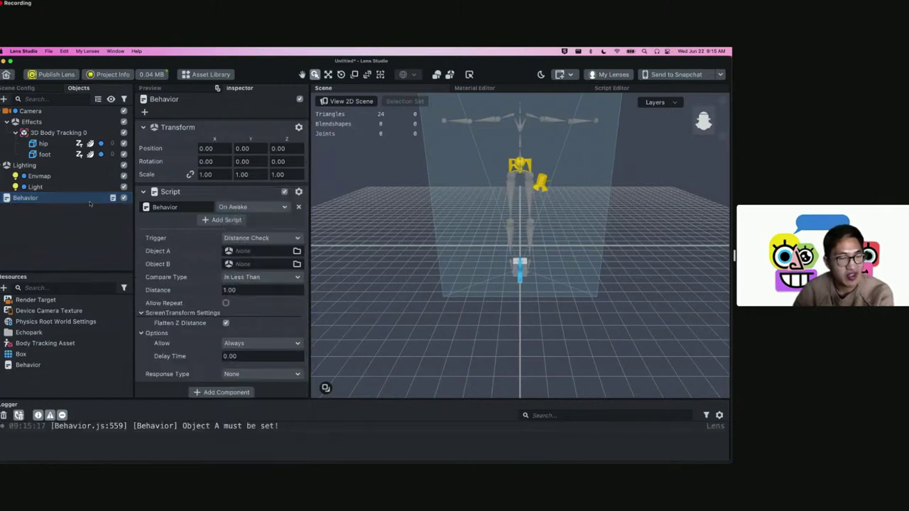
Set the distance check's Object A to hip, Object B to foot and the distance to 60.
left_click_drag(43, 143, 241, 251)
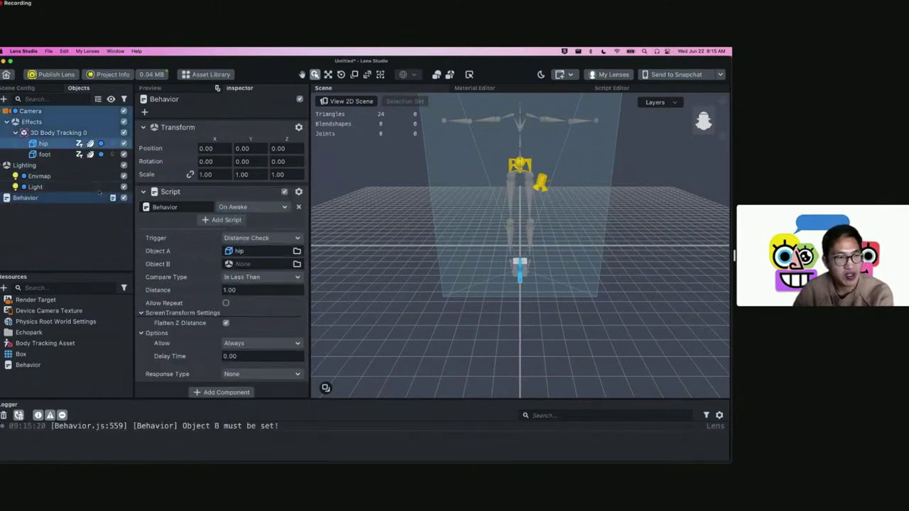
left_click_drag(62, 155, 241, 264)
left_click(256, 290)
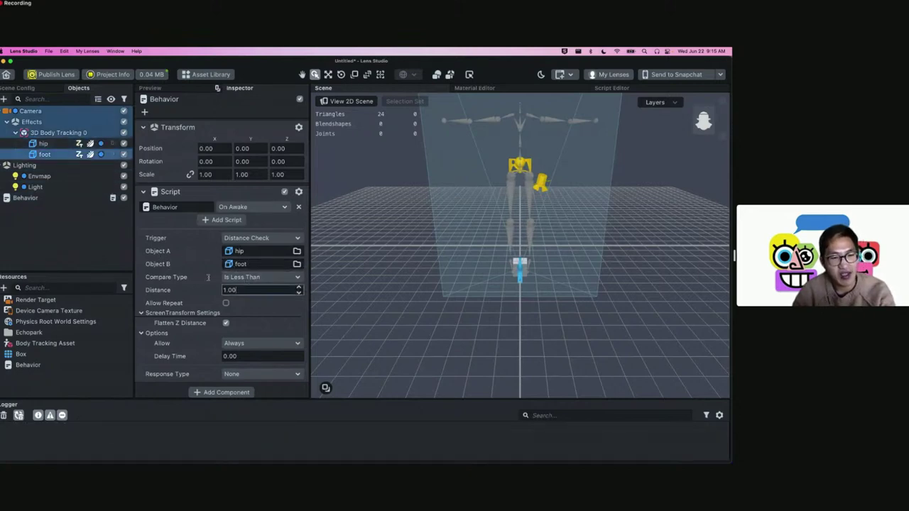
type("5")
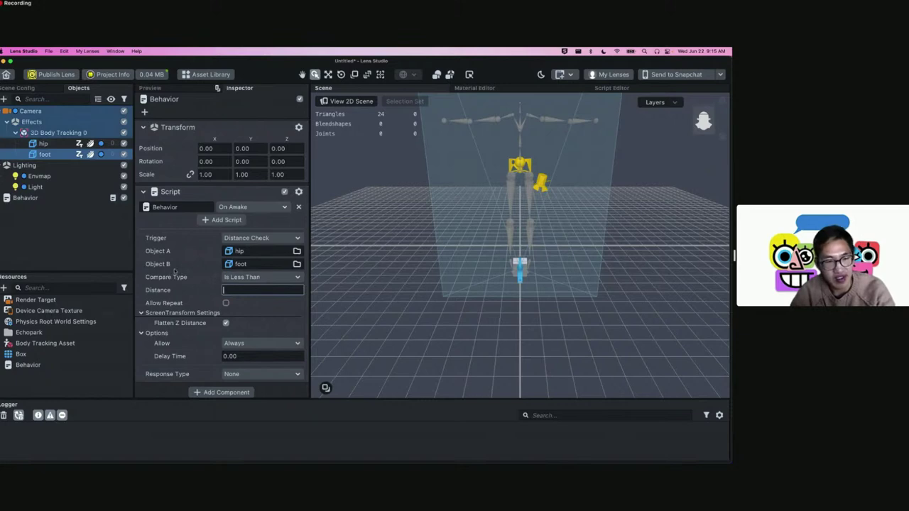
type("0")
key("Return")
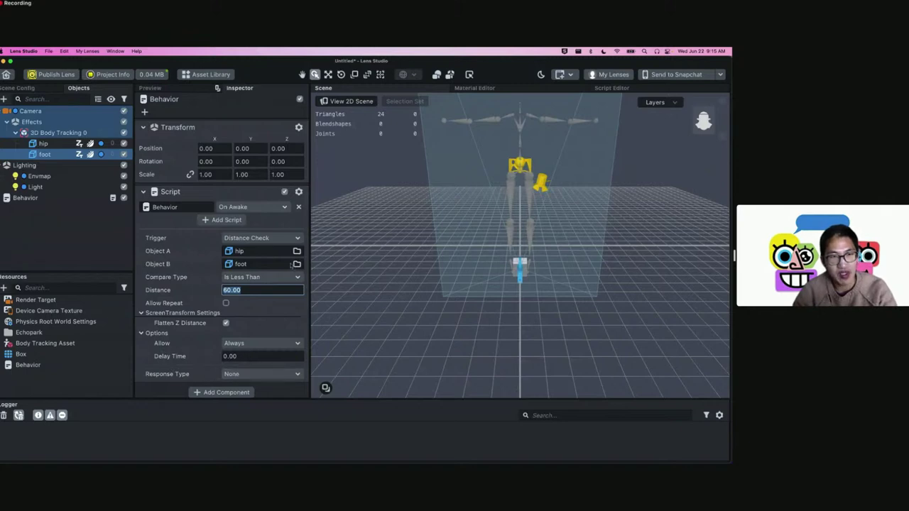
Make the Behavior respond with the printed message "squatted", and float the Inspector over the scene so the preview is uncovered.
left_click(236, 375)
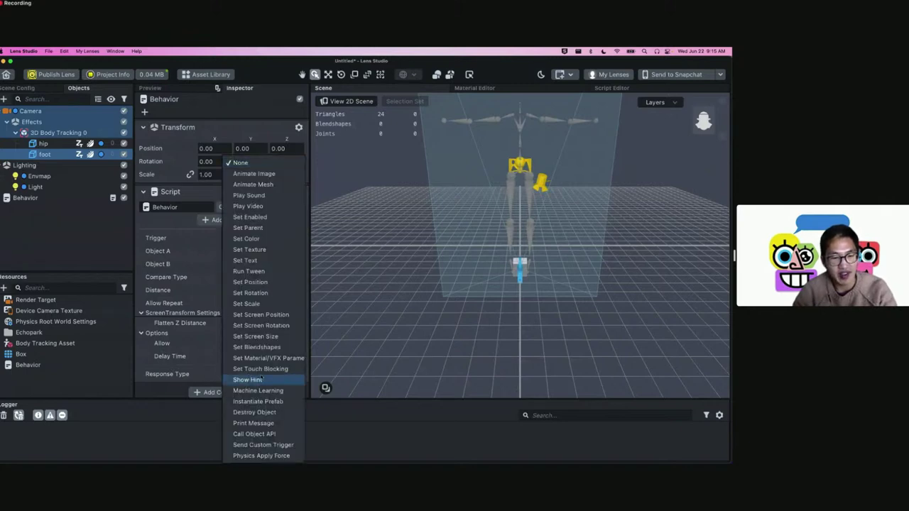
left_click(253, 423)
left_click(243, 372)
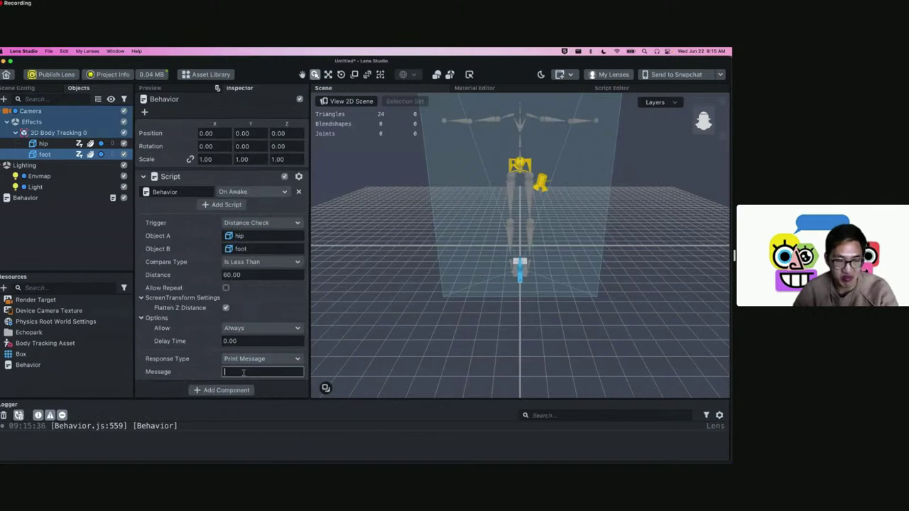
type("squatted")
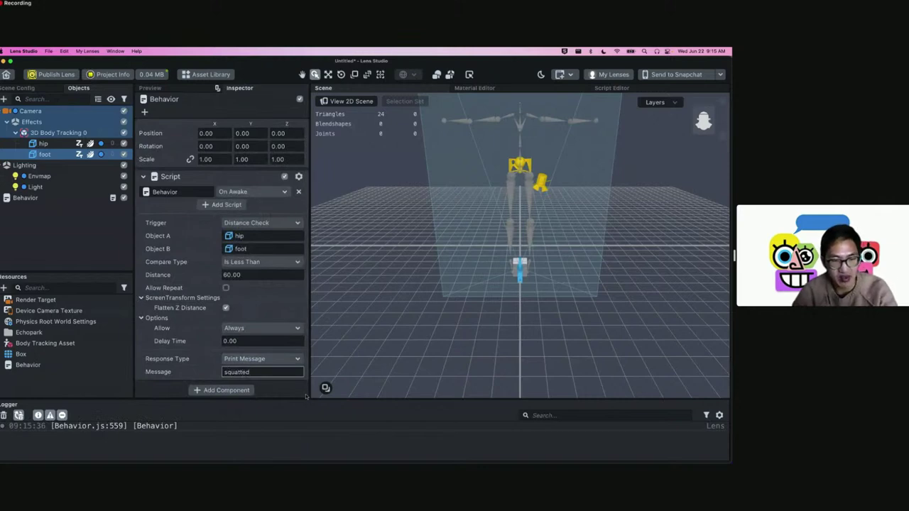
key("Return")
left_click_drag(241, 88, 420, 122)
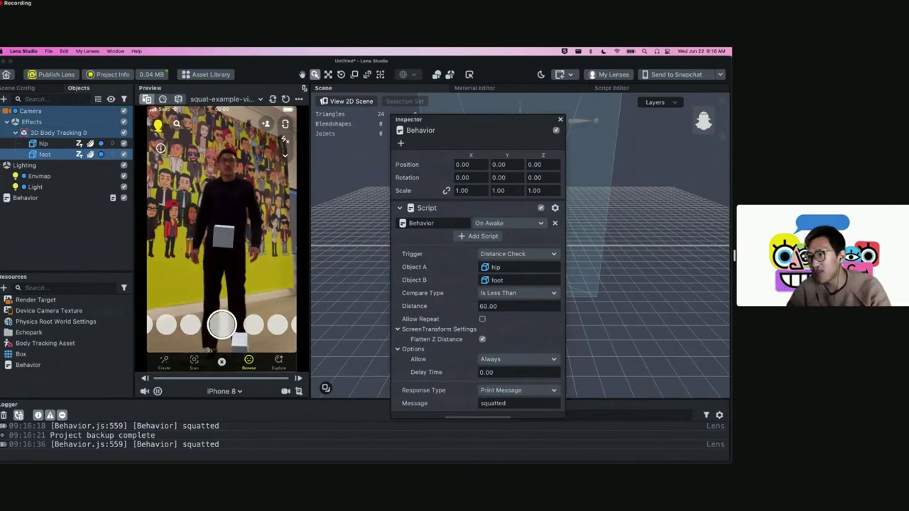
Switch to Safari, open a new browser window and load the Lens Studio website.
key("super+Tab")
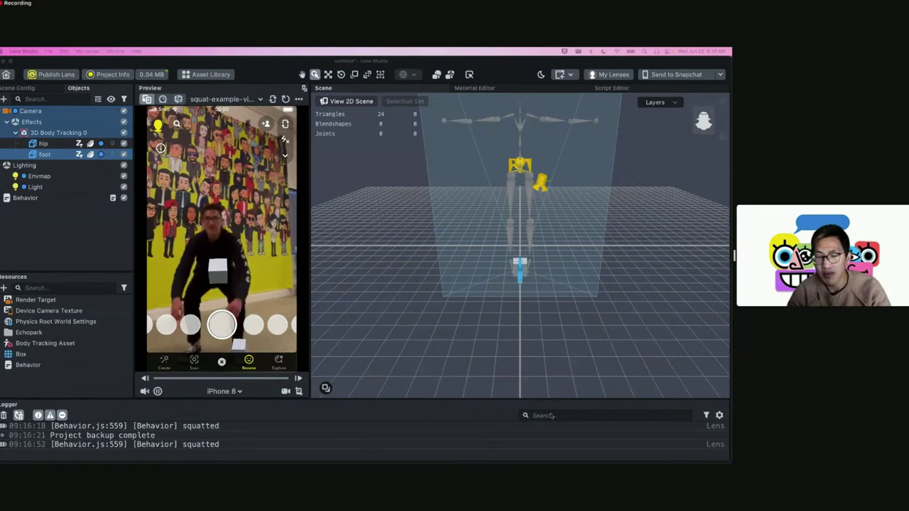
left_click(266, 441)
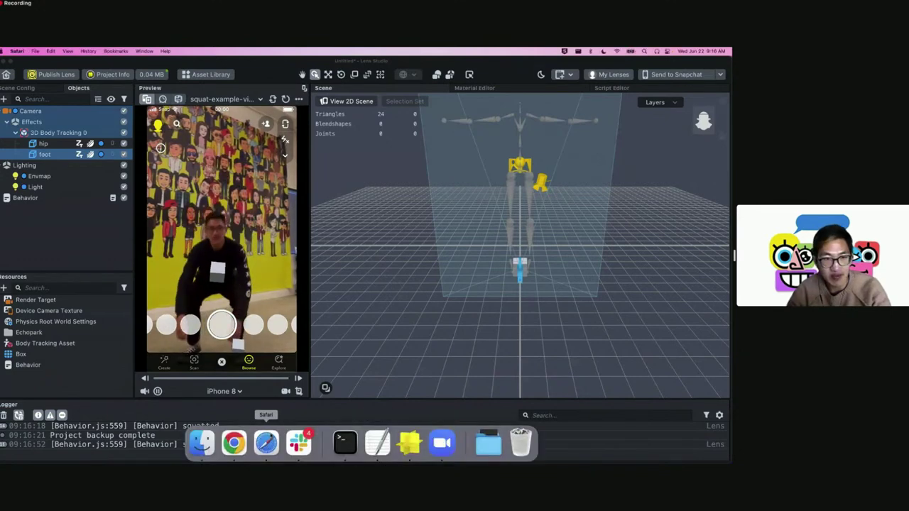
left_click(35, 52)
left_click(40, 62)
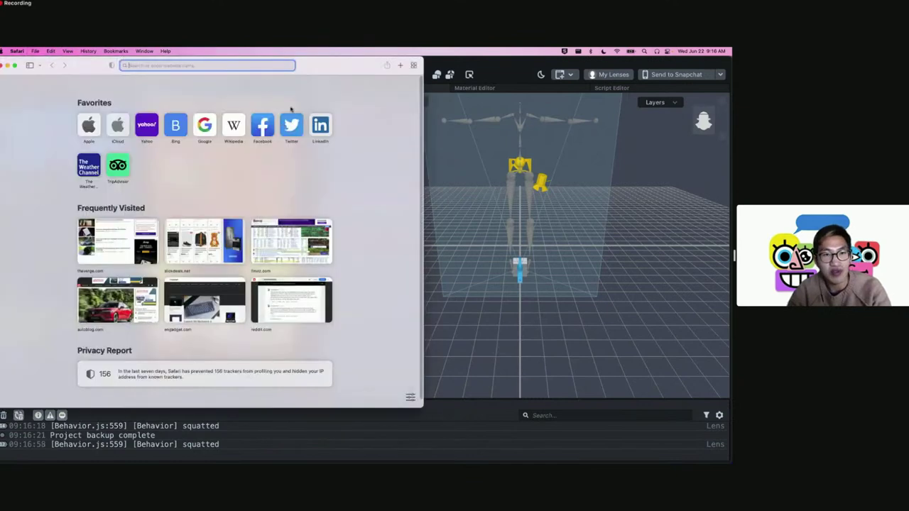
type("lens")
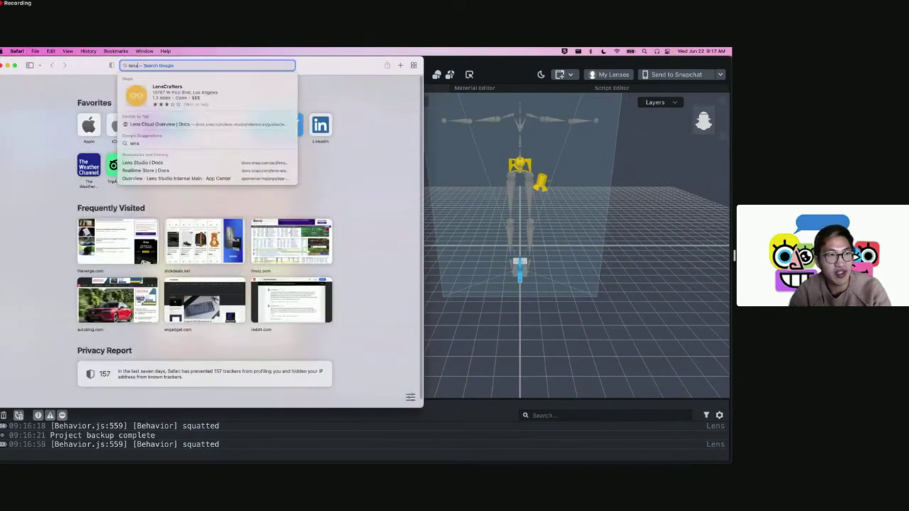
type("studio.com")
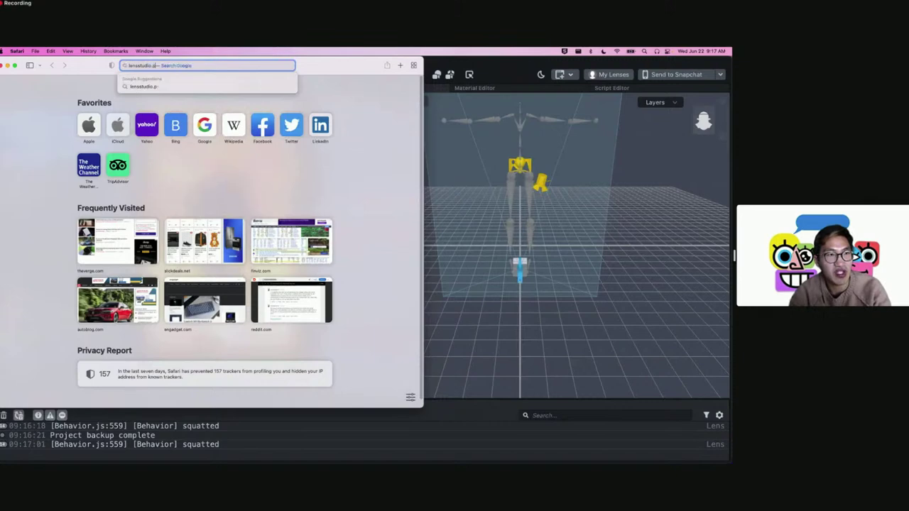
key("Return")
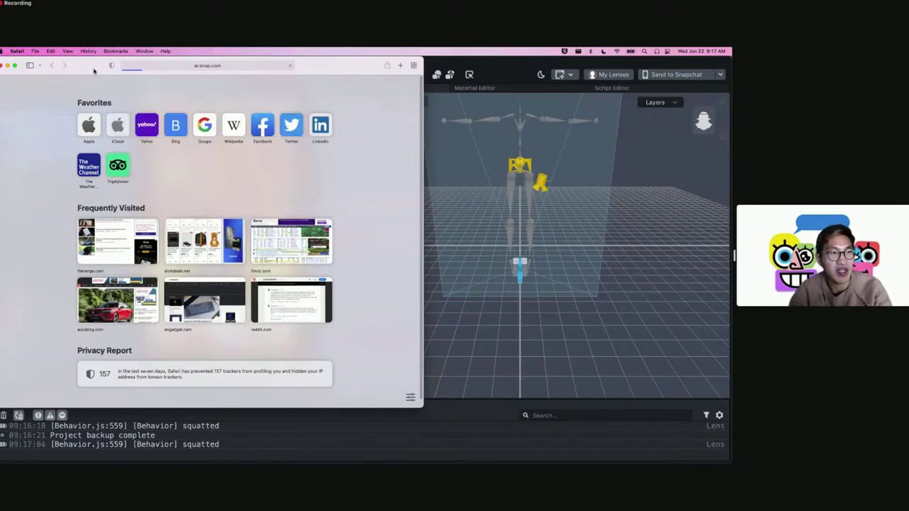
Go to community.snap.com and look through the Snap AR categories and top discussions.
left_click_drag(95, 71, 126, 96)
left_click(208, 90)
type("community")
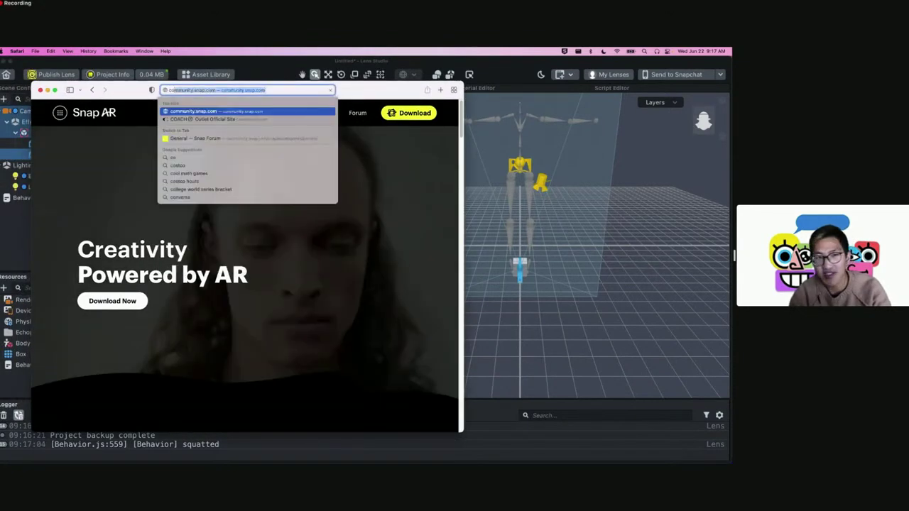
key("Return")
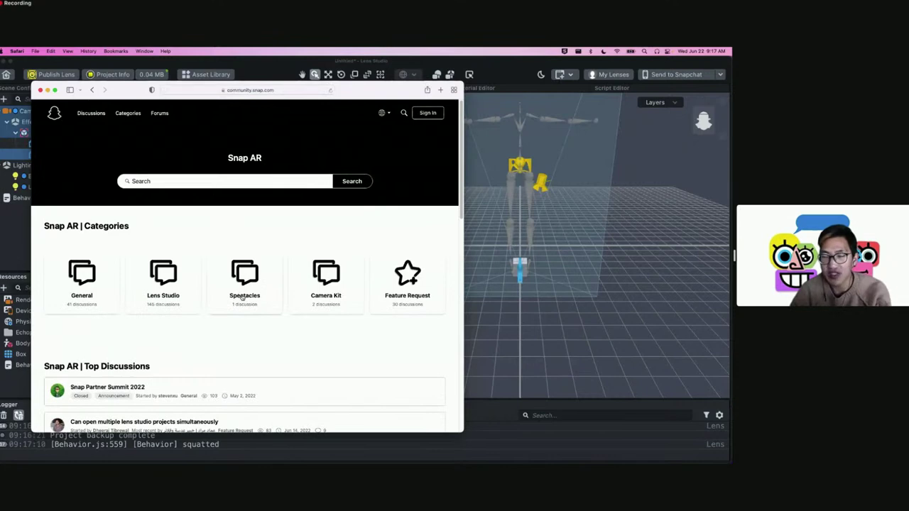
scroll(240, 294, "down", 5)
scroll(243, 295, "down", 2)
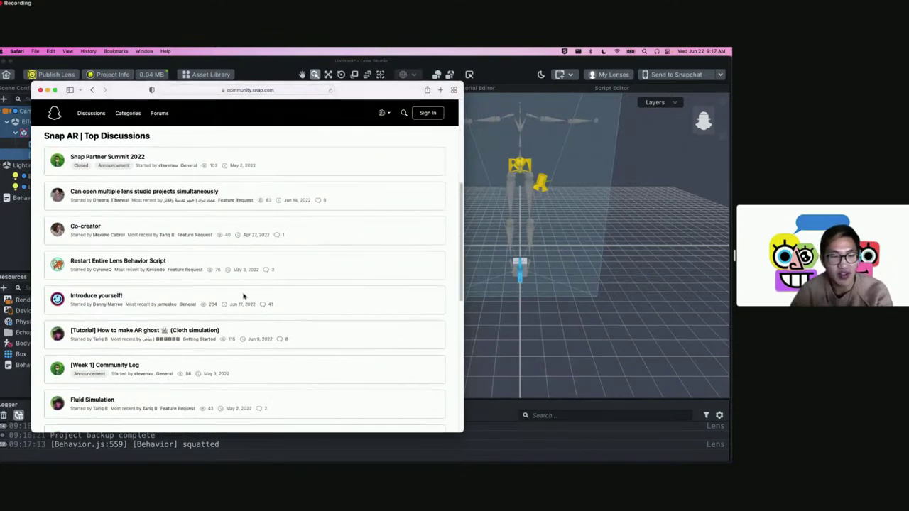
scroll(245, 295, "down", 5)
scroll(245, 294, "up", 10)
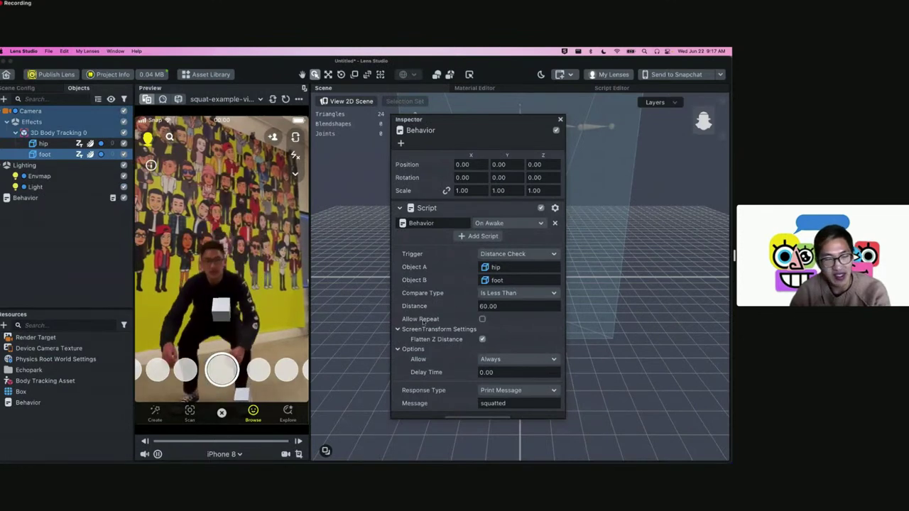
Reopen the Logger panel in Lens Studio and dock it beneath the other panels.
left_click(115, 51)
mouse_move(117, 62)
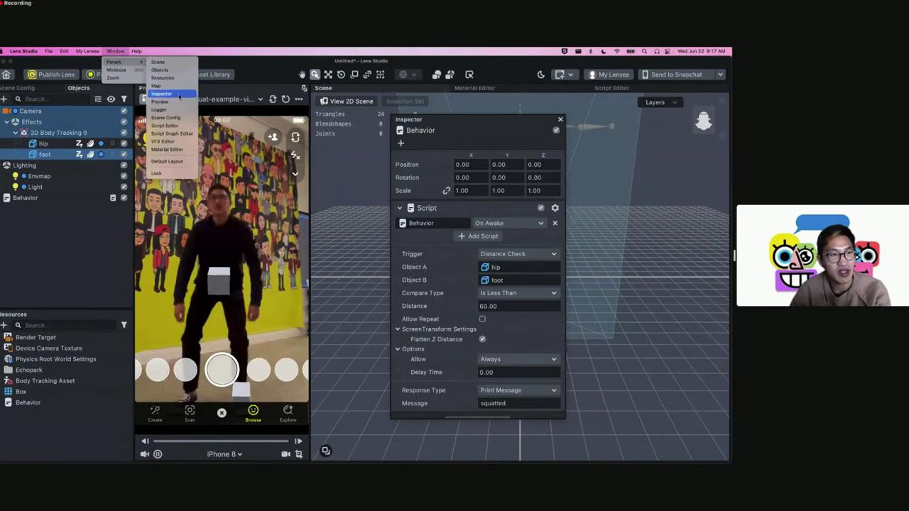
left_click(159, 109)
left_click_drag(357, 139, 313, 458)
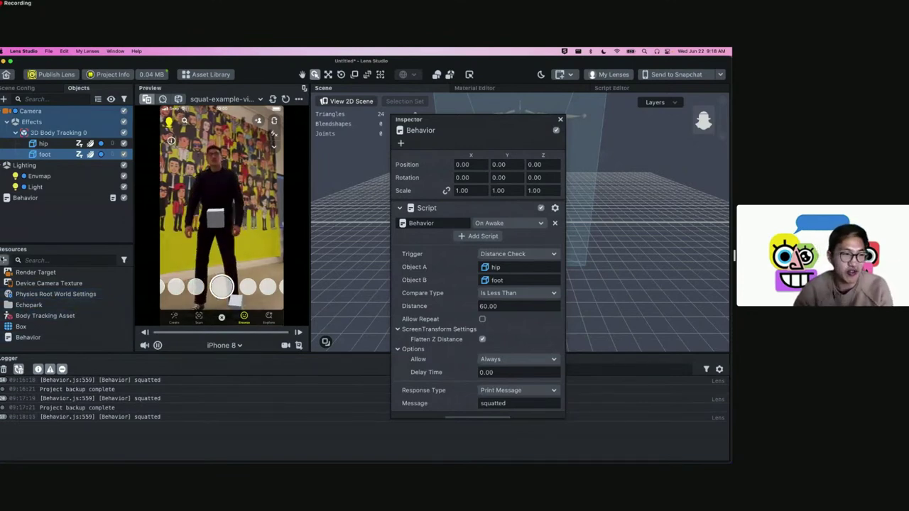
Add a new Script resource and rename it Controller.
left_click(4, 260)
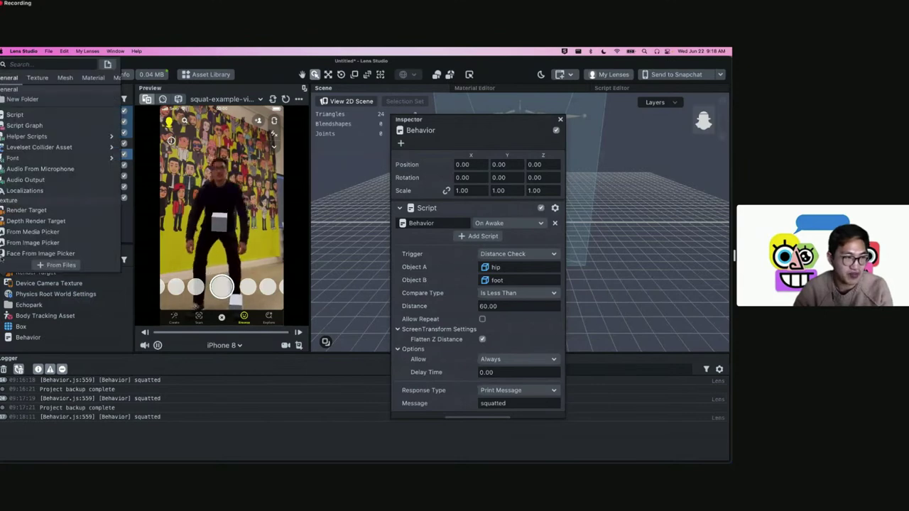
left_click(50, 113)
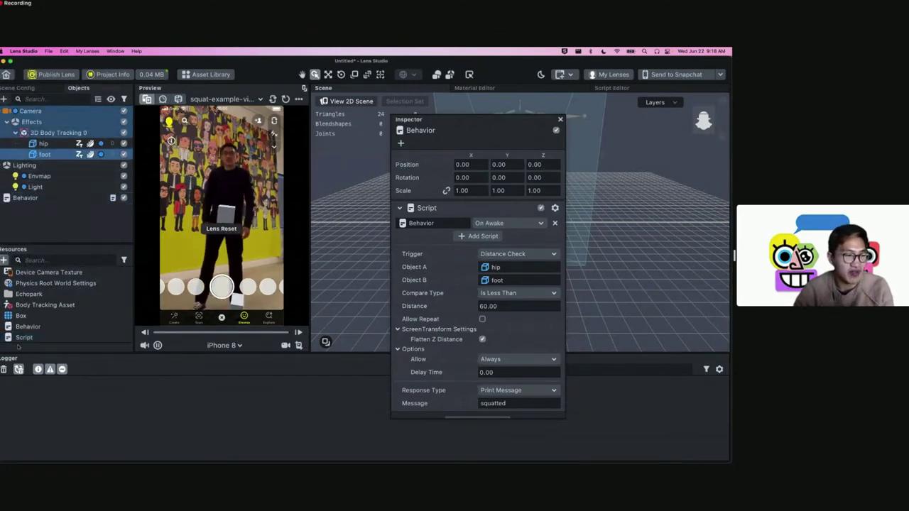
right_click(21, 338)
left_click(61, 212)
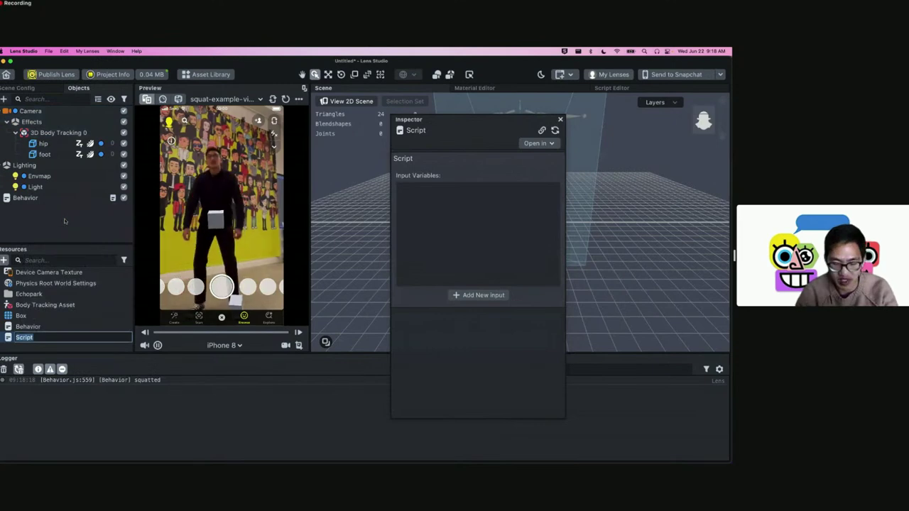
type("Controller")
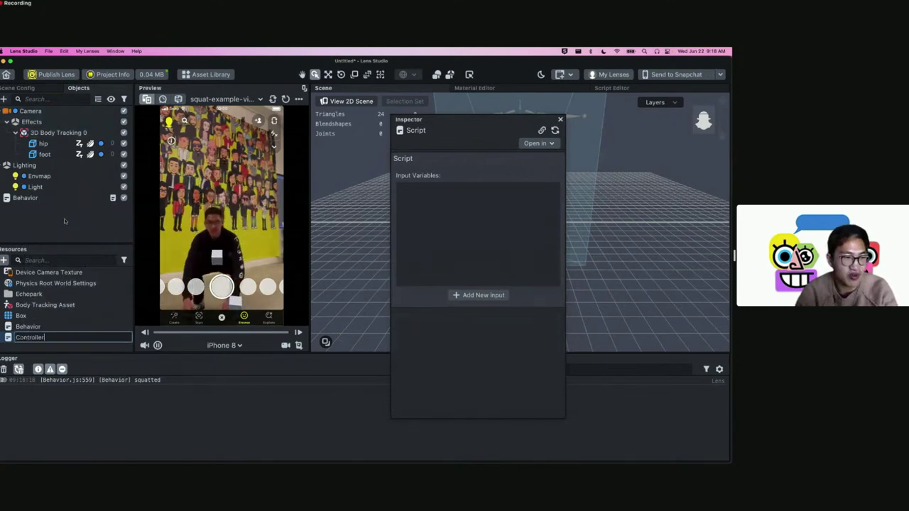
key("Return")
Create a new scene object and attach the Controller script to it.
right_click(66, 223)
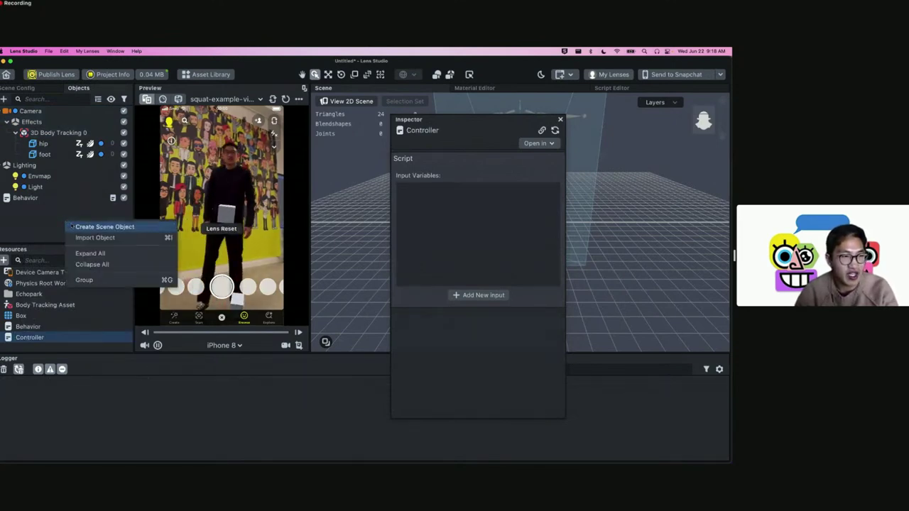
left_click(72, 226)
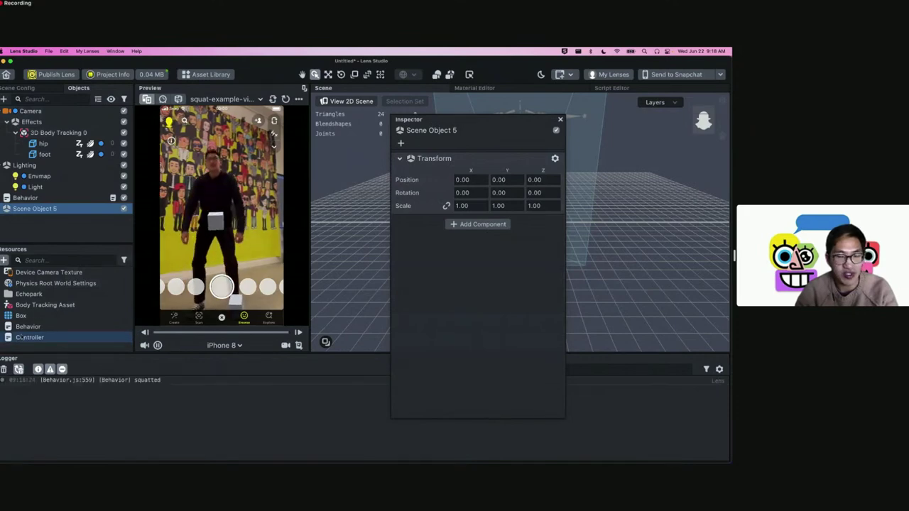
left_click_drag(518, 277, 518, 277)
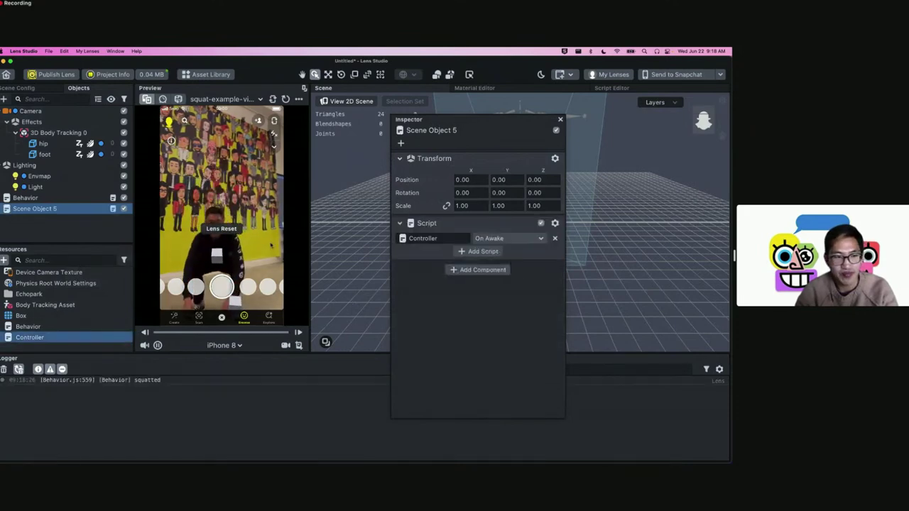
Open the Controller script for editing and move the floating Inspector clear of the code.
double_click(71, 338)
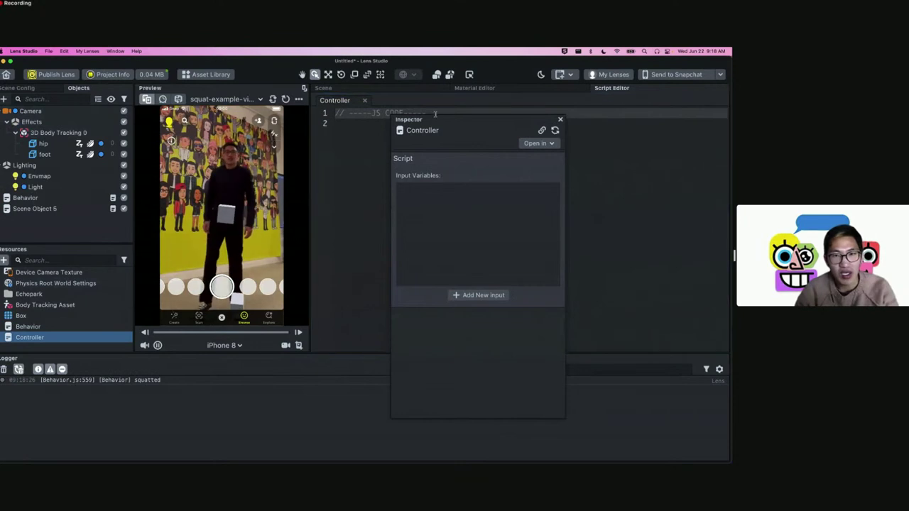
left_click_drag(442, 120, 493, 174)
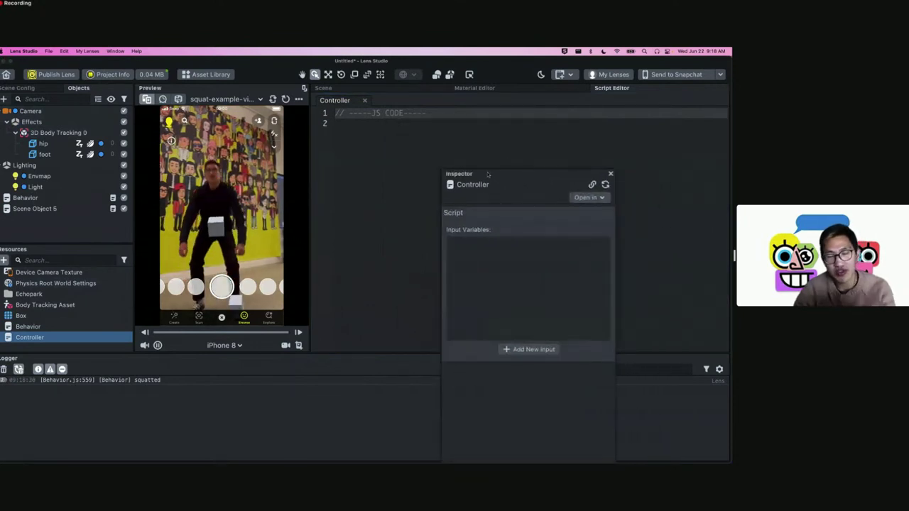
left_click(456, 153)
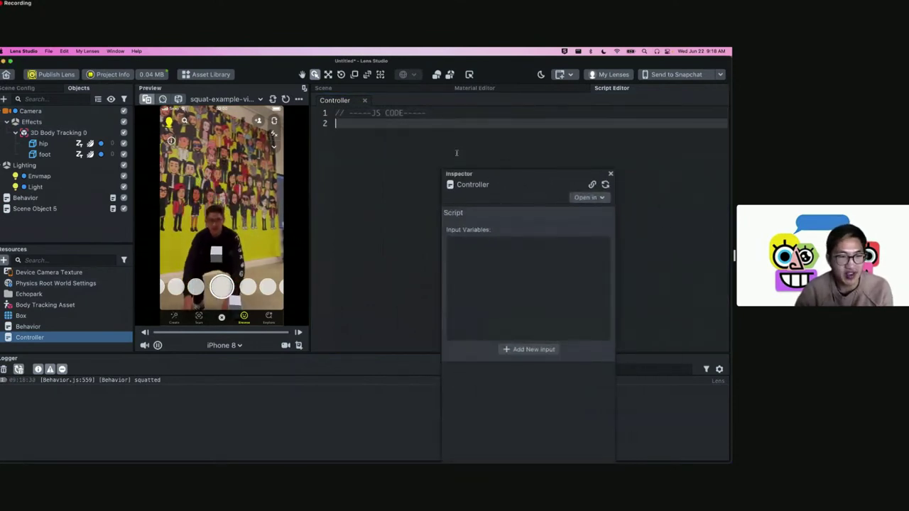
Declare the variable totalSquatCount with the value 0 in the Controller script, followed by a blank line.
type("var ")
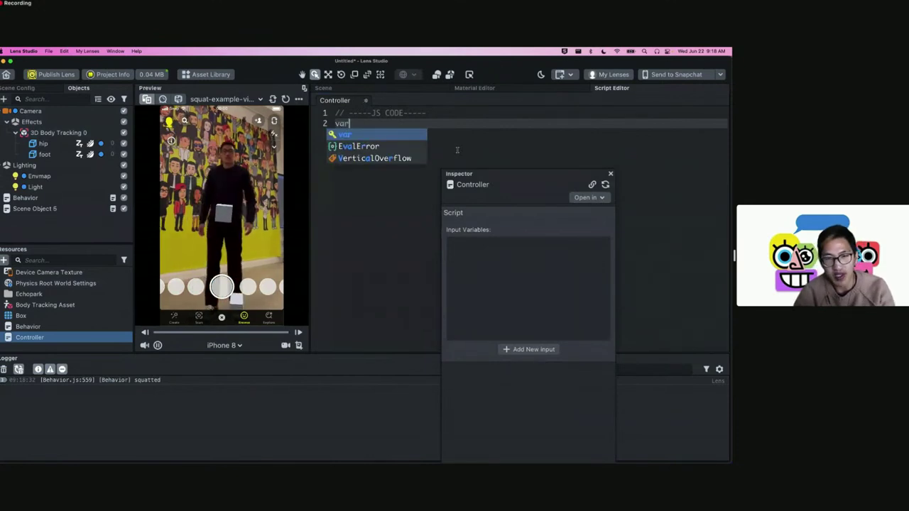
type("total")
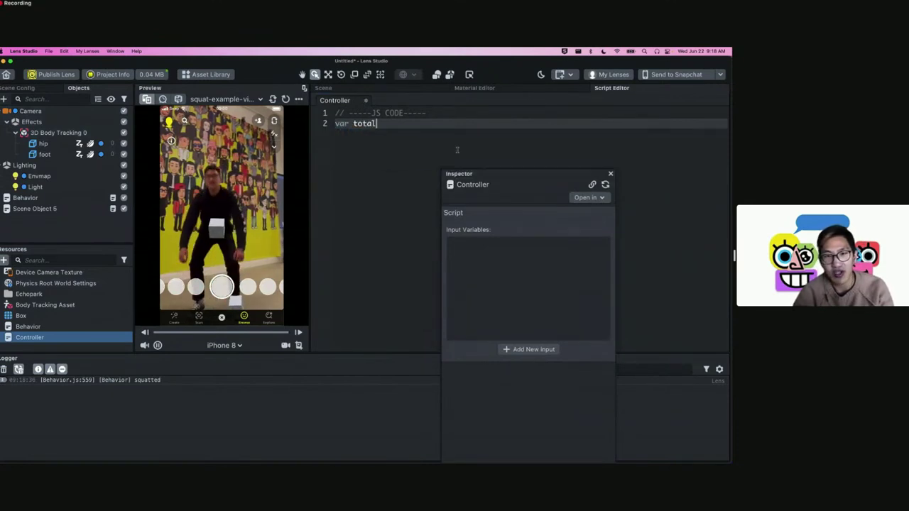
type("Count")
key("BackSpace")
key("BackSpace")
key("BackSpace")
key("BackSpace")
key("BackSpace")
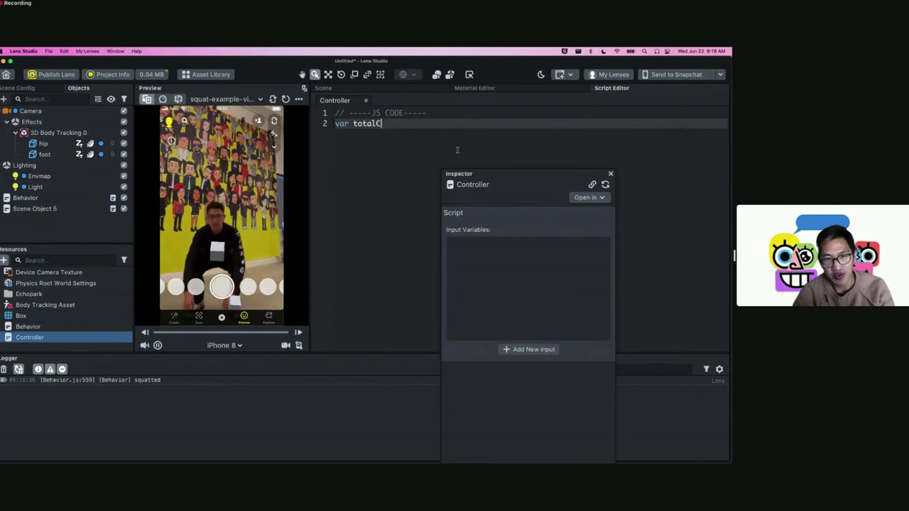
type("SquatCount = ")
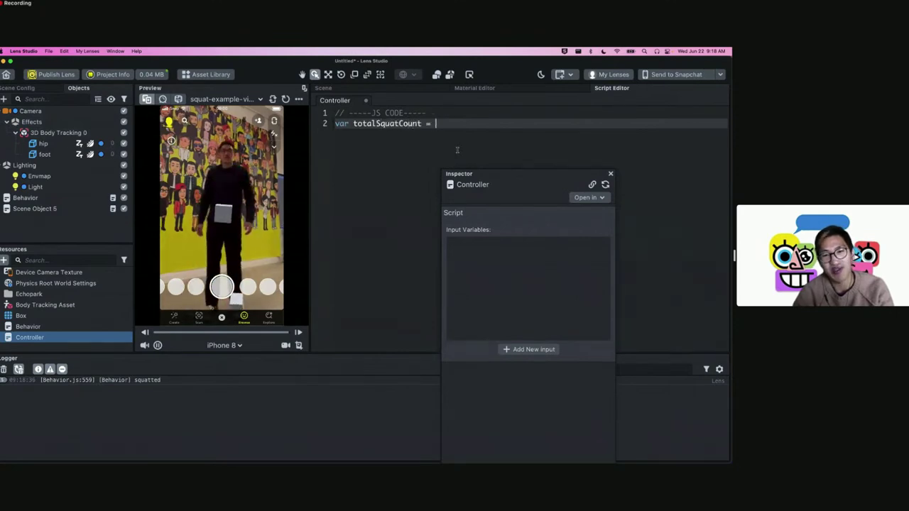
type("0;")
key("Return")
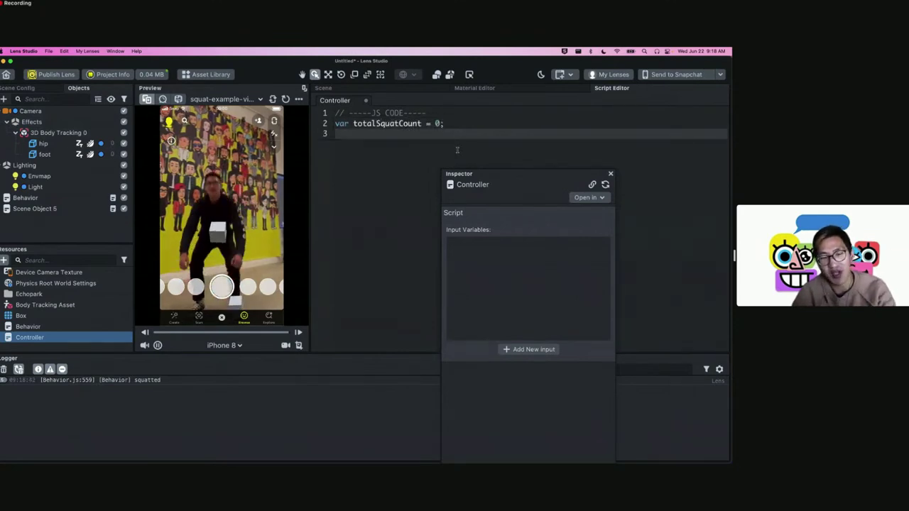
key("Return")
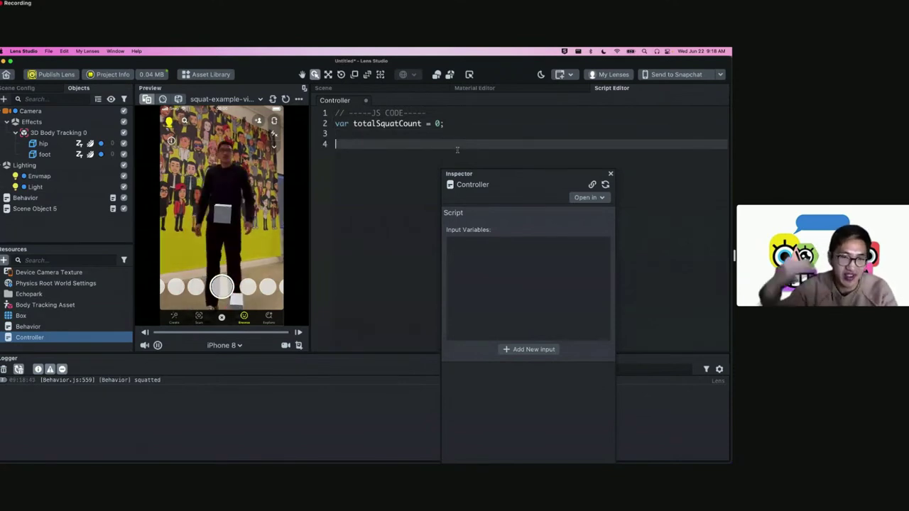
Write a function incrementSquatCount () whose body increases the counter with totalSquatCount++;, keeping the Inspector off the code.
type("function in")
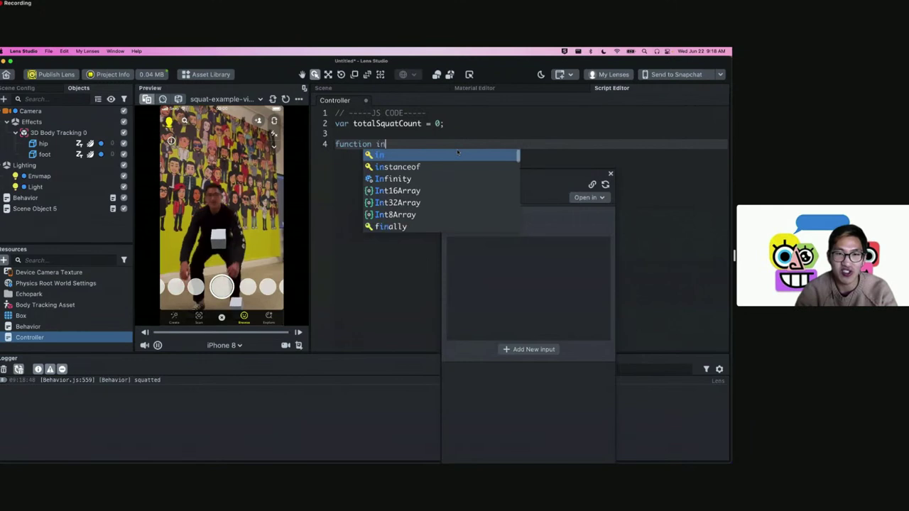
type("crementSquatCount ")
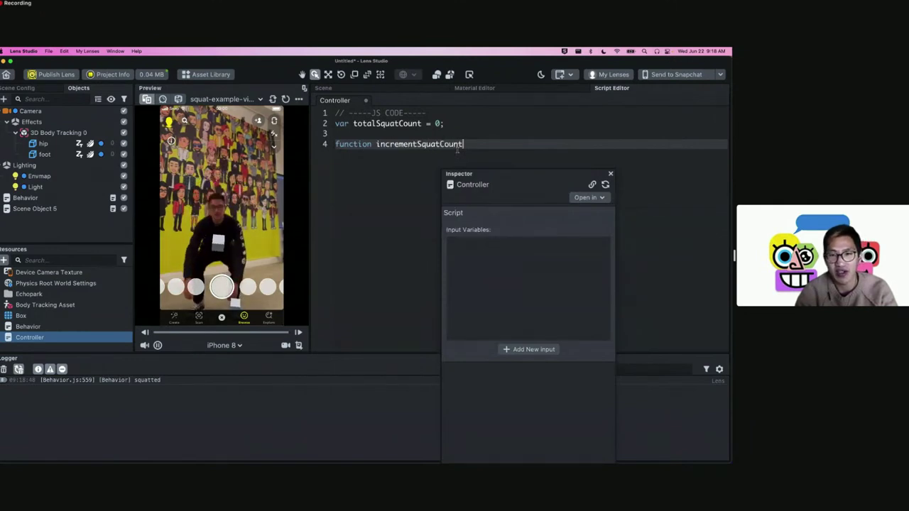
type("() {")
key("Return")
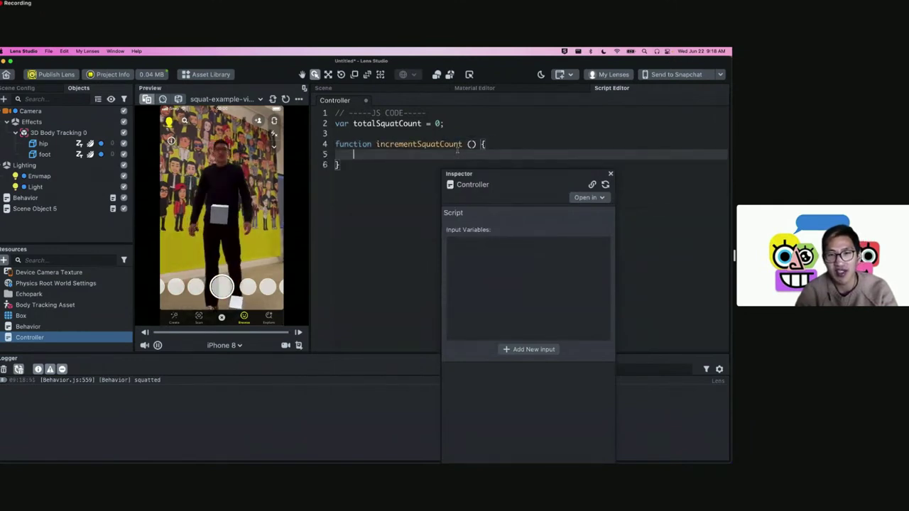
left_click_drag(471, 175, 511, 190)
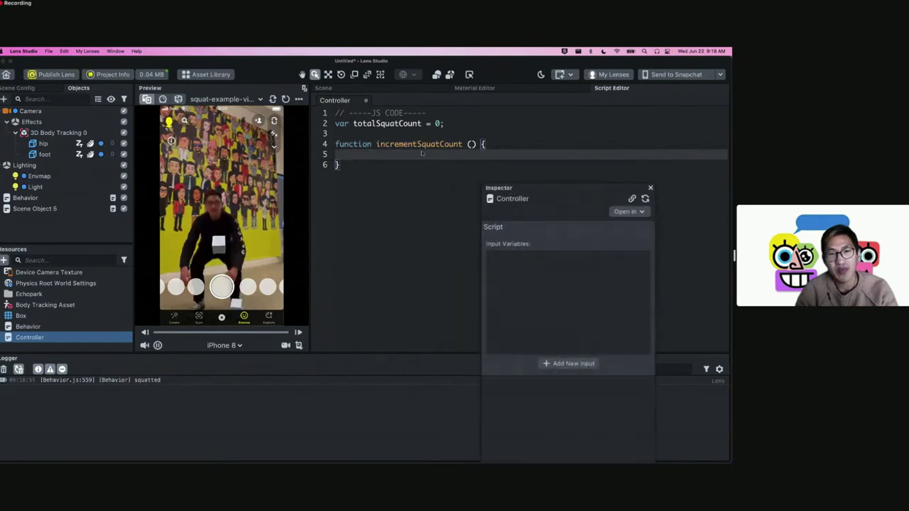
left_click(406, 125)
left_click(399, 154)
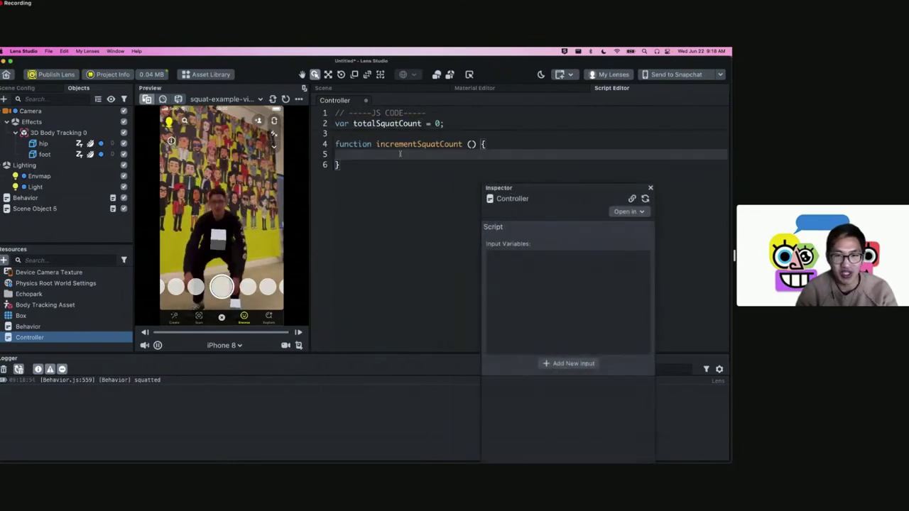
type("totalSquatCount")
type("++;")
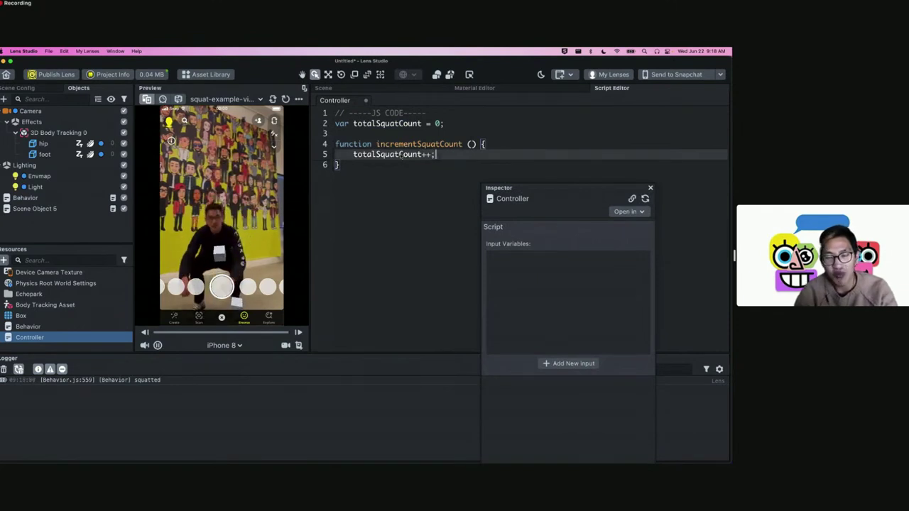
Add the line print("count: " + totalSquatCount); after a blank line inside incrementSquatCount and save the script.
key("Return")
key("Return")
type("print('")
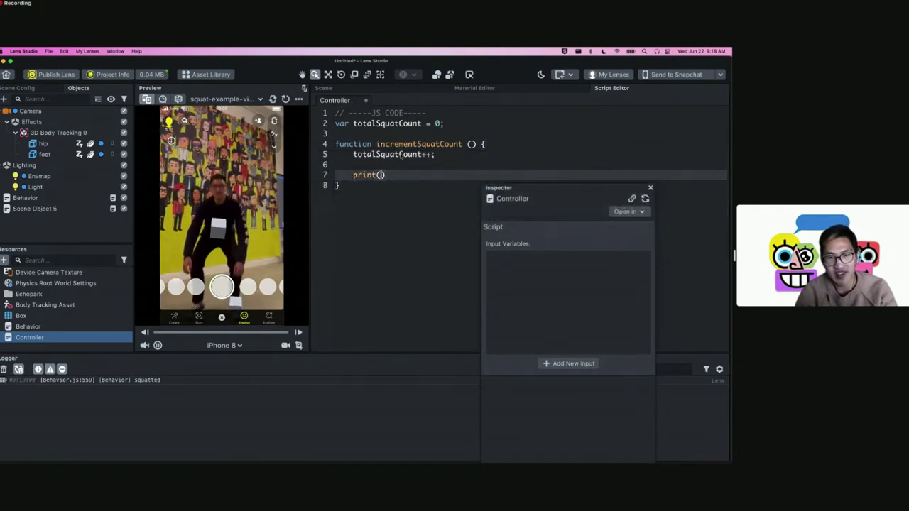
type("count: \" + ")
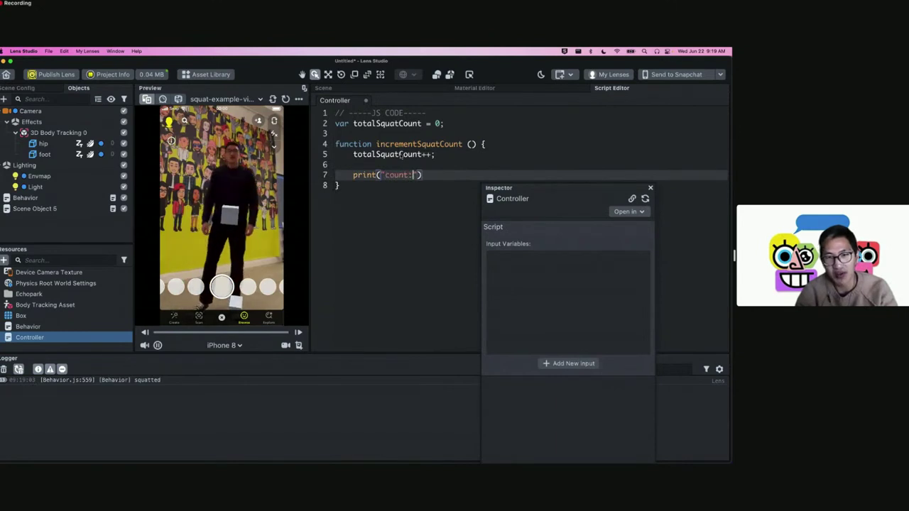
type("totalSquatCount")
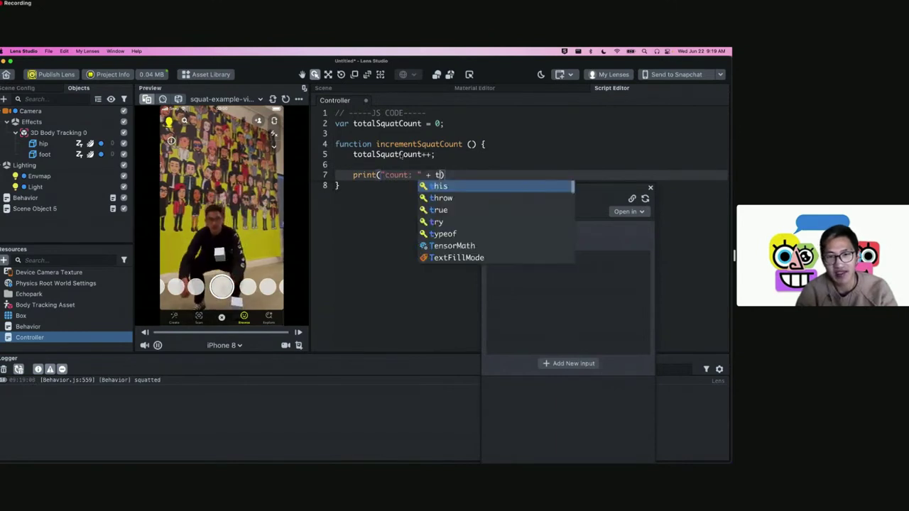
type(");")
key("super+s")
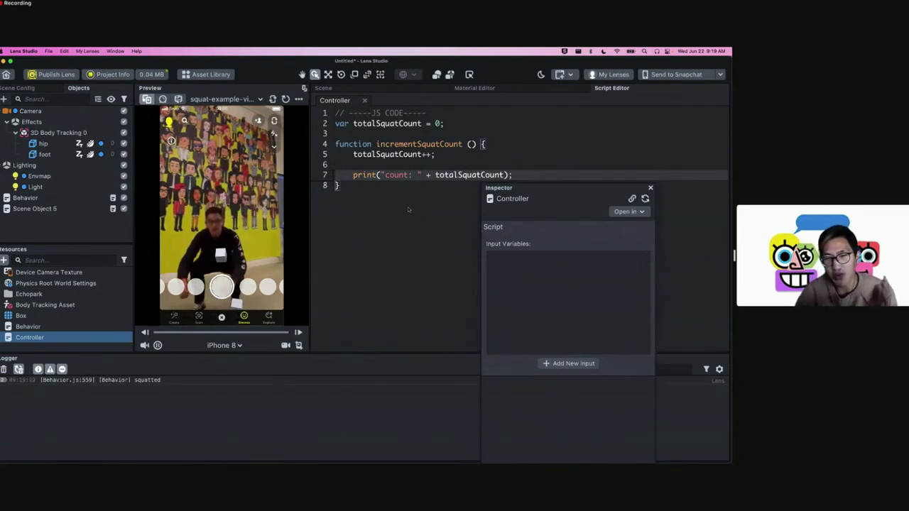
Prefix the function declaration on line 4 with script.api.incrementSquatCount = to expose it to other scripts.
double_click(364, 145)
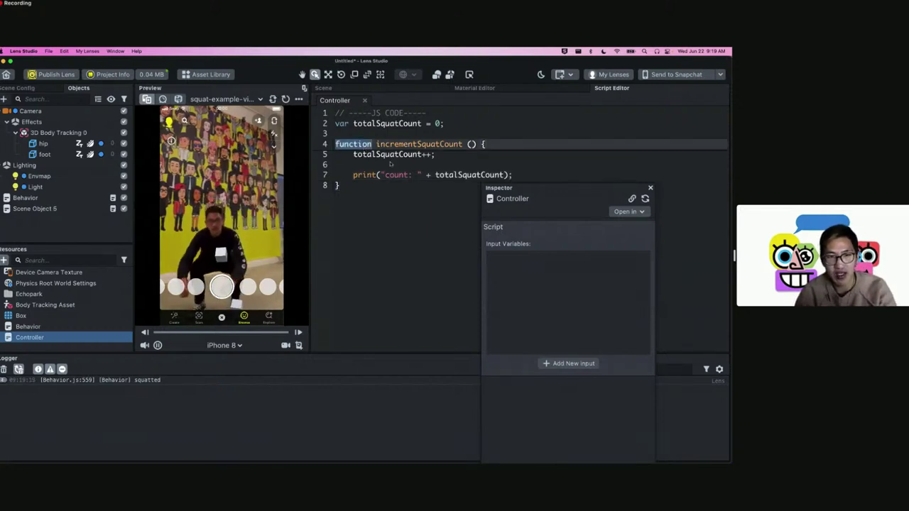
key("Left")
type("script.api")
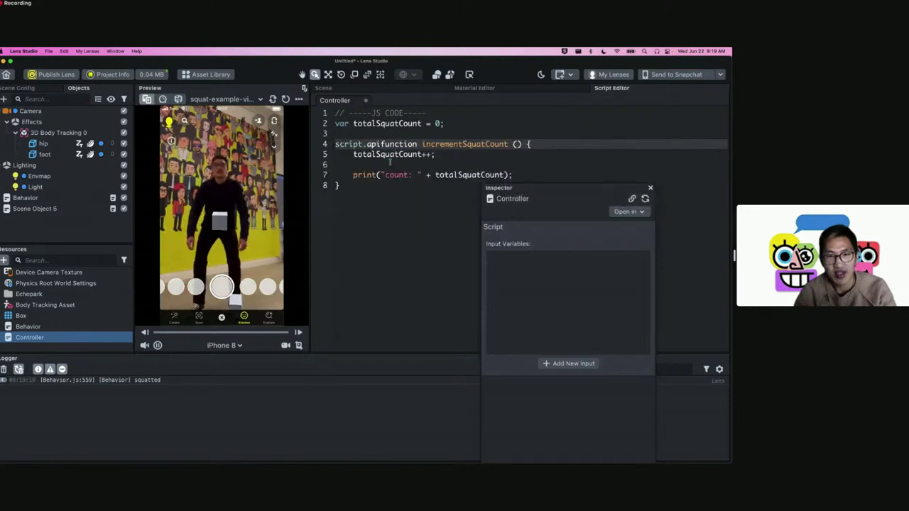
type(". to")
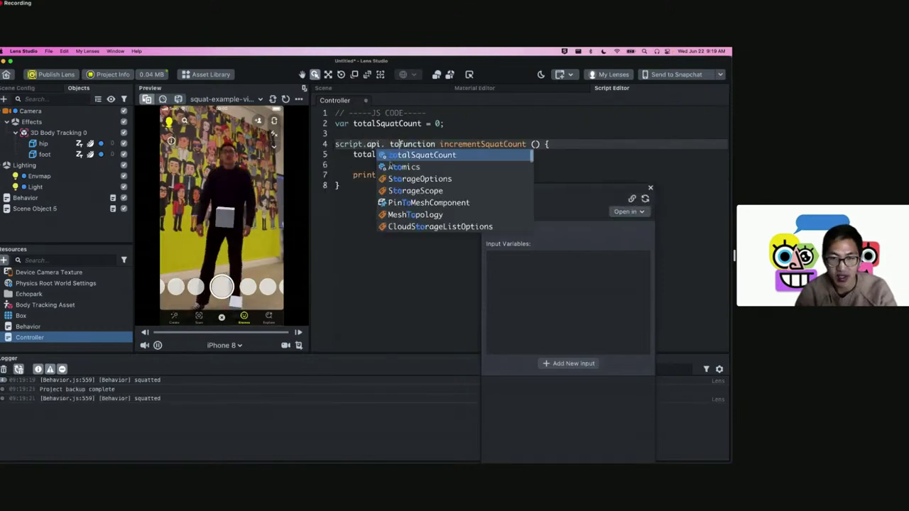
key("BackSpace")
key("BackSpace")
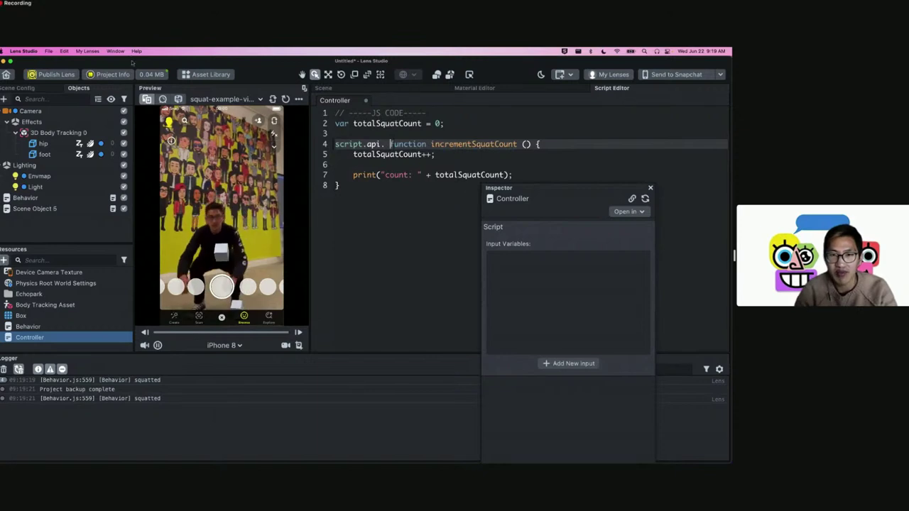
left_click(385, 144)
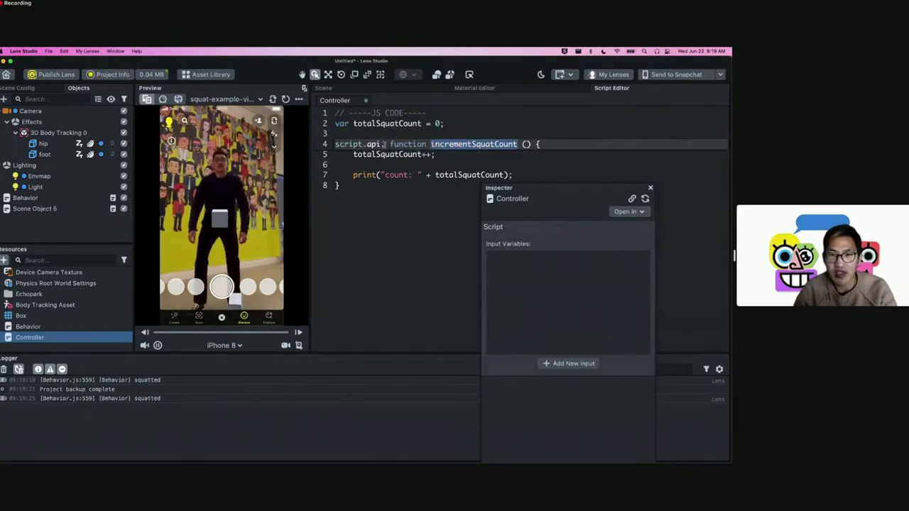
type("incrementSquatCount")
type("=")
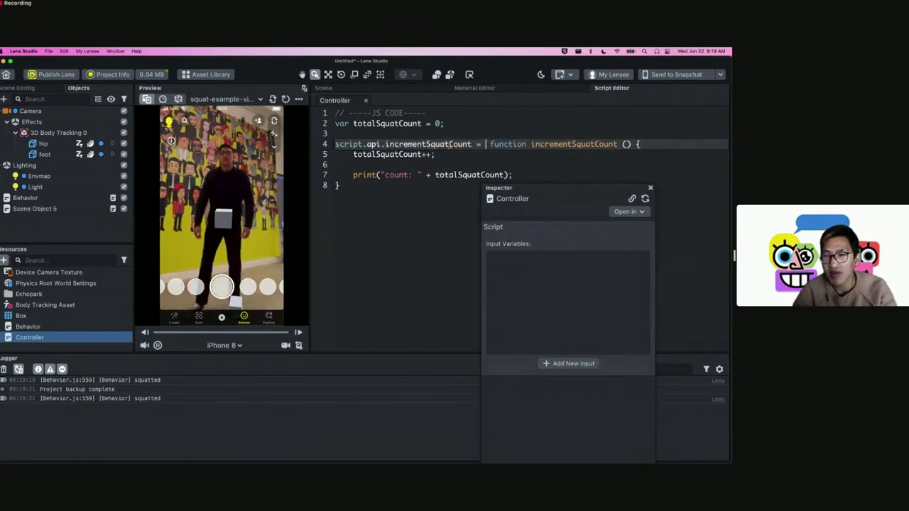
Remove the original name after the function keyword and the surplus spaces so line 4 reads script.api.incrementSquatCount = function () {, and save.
double_click(561, 144)
key("super+x")
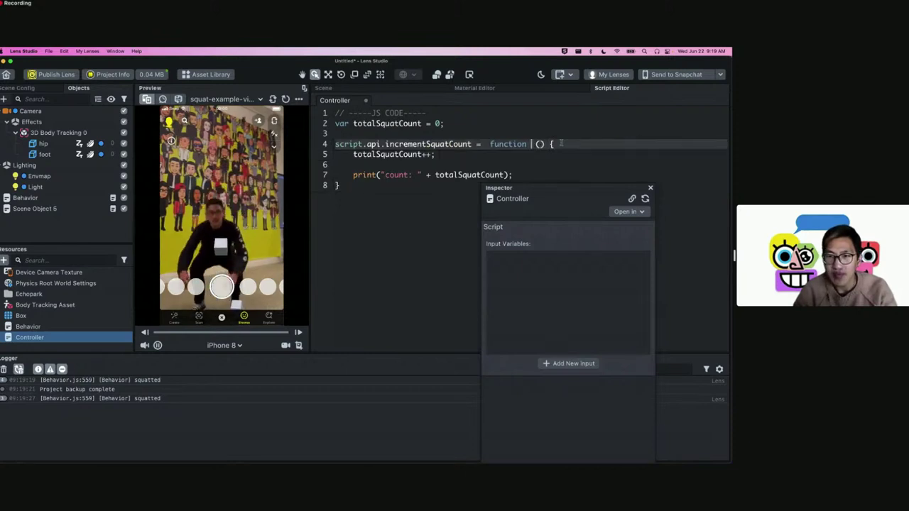
key("BackSpace")
key("Escape")
left_click(485, 144)
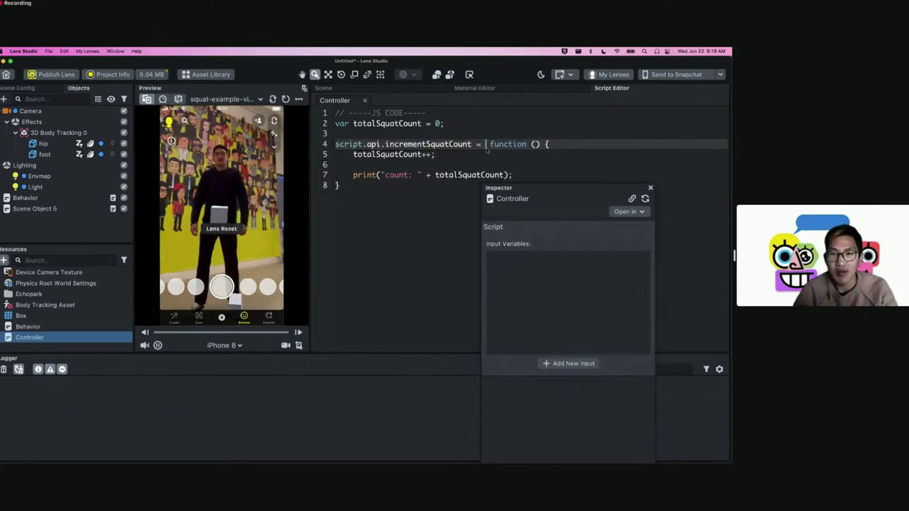
key("BackSpace")
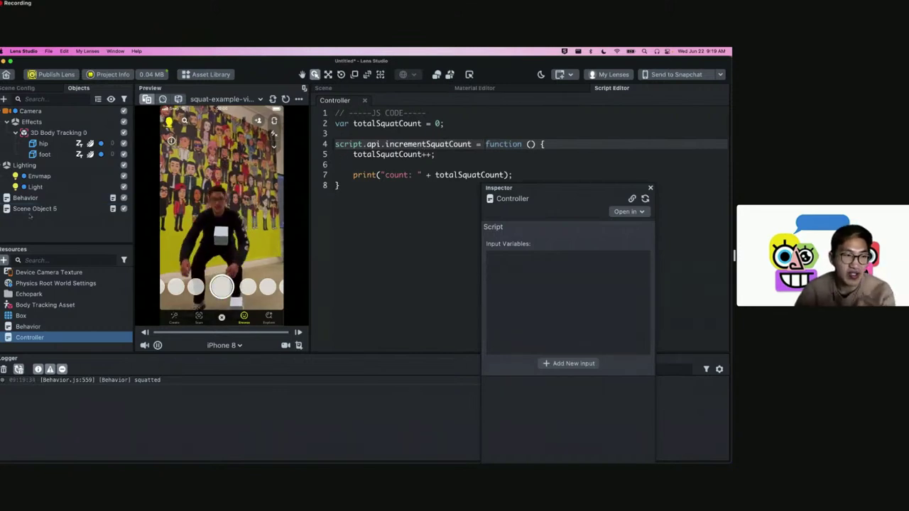
Rename the scene object holding the Controller script as Controller.
right_click(38, 212)
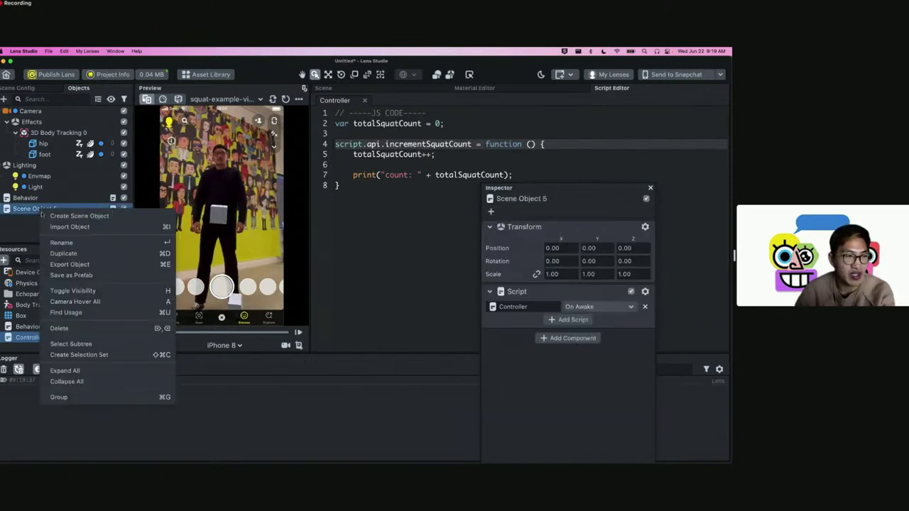
left_click(56, 236)
type("Controller")
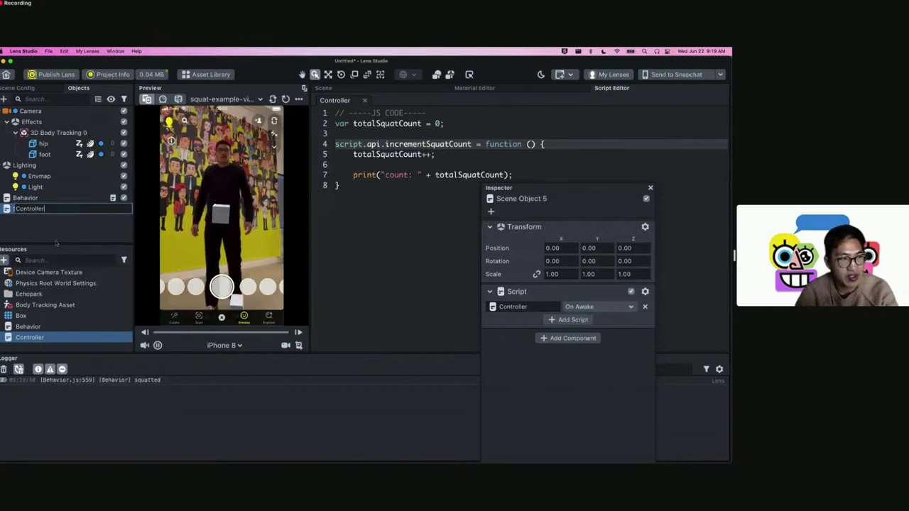
key("Return")
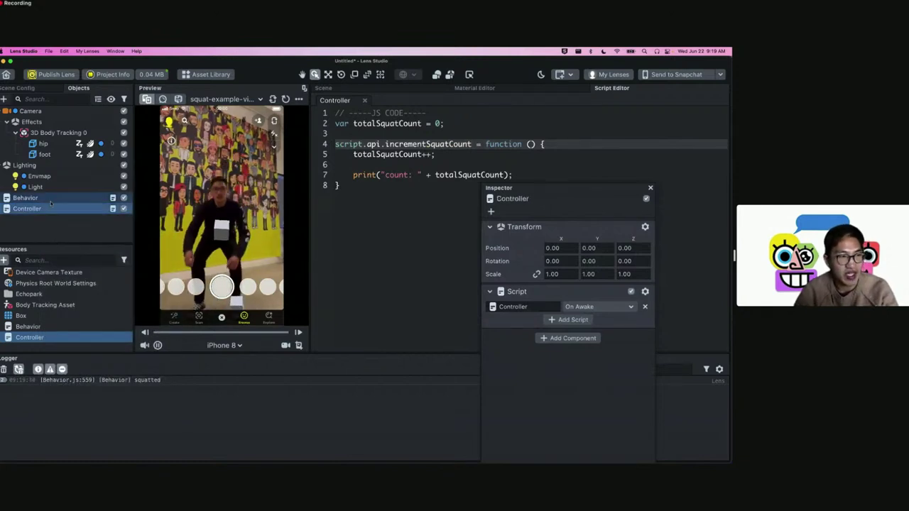
Show the Behavior object's settings and dock the floating Inspector alongside the Preview, clear of the code.
left_click(28, 197)
left_click_drag(497, 186, 422, 147)
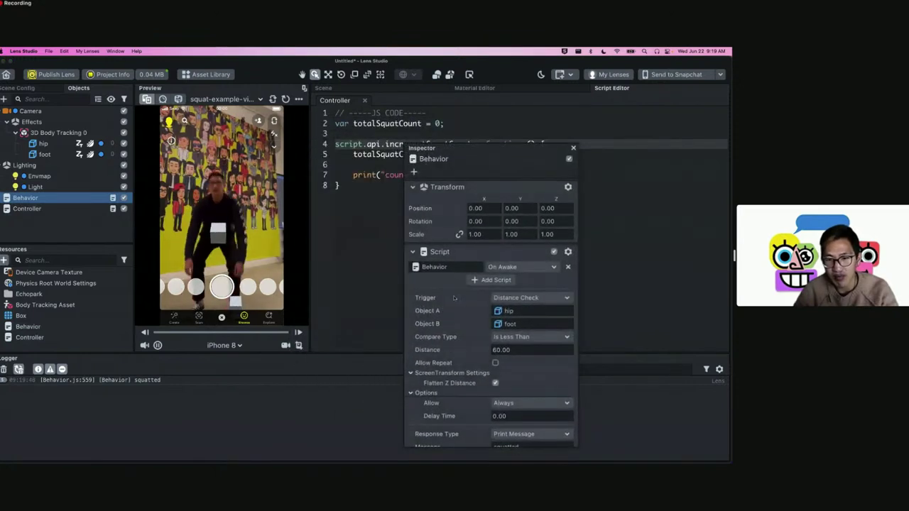
scroll(521, 209, "down", 2)
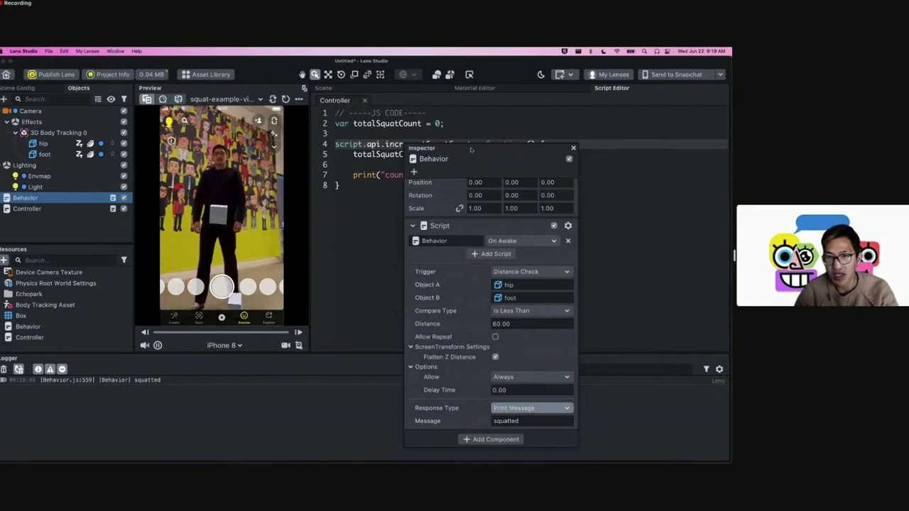
left_click_drag(426, 148, 246, 96)
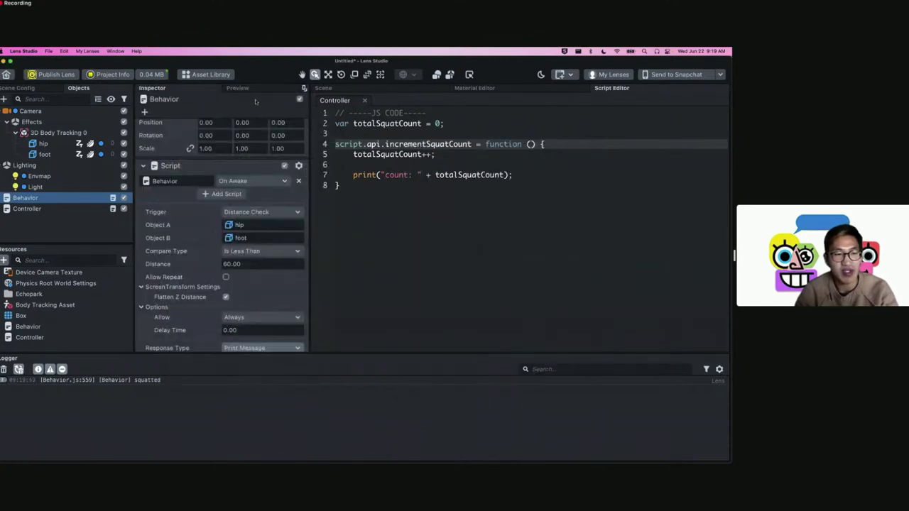
scroll(156, 281, "down", 3)
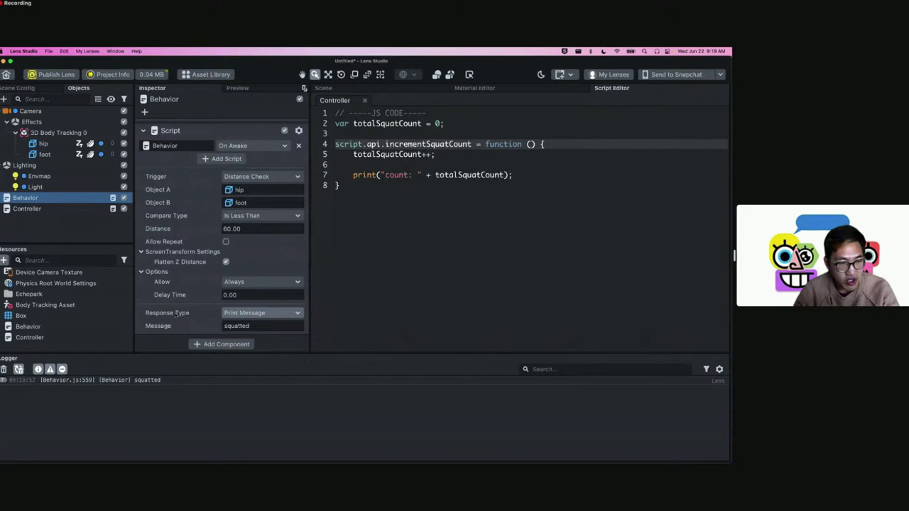
Set the Behavior's Response Type to Call Object API and its Script Component to the Controller script.
left_click(245, 312)
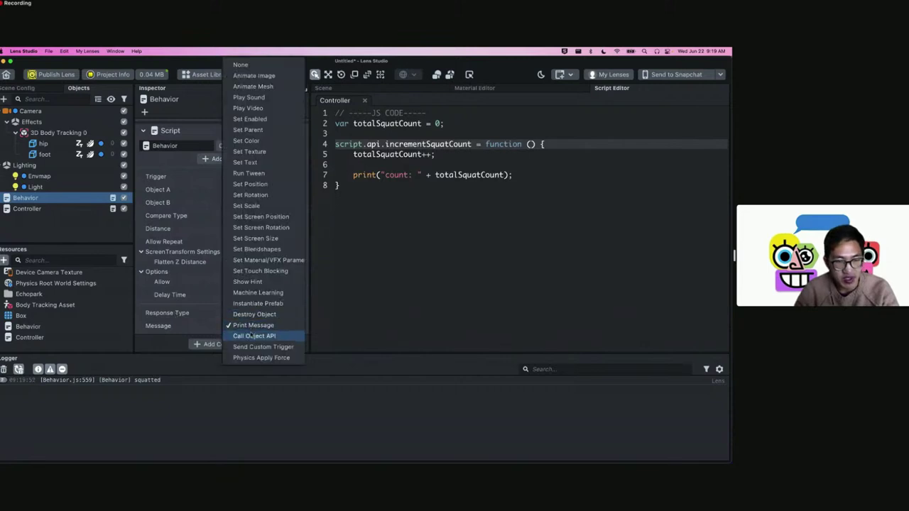
left_click(251, 336)
scroll(241, 273, "down", 5)
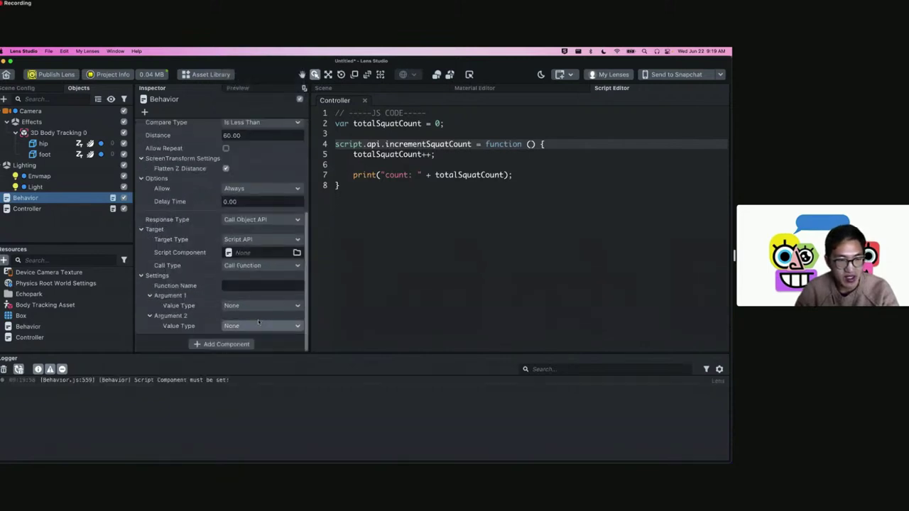
left_click(249, 253)
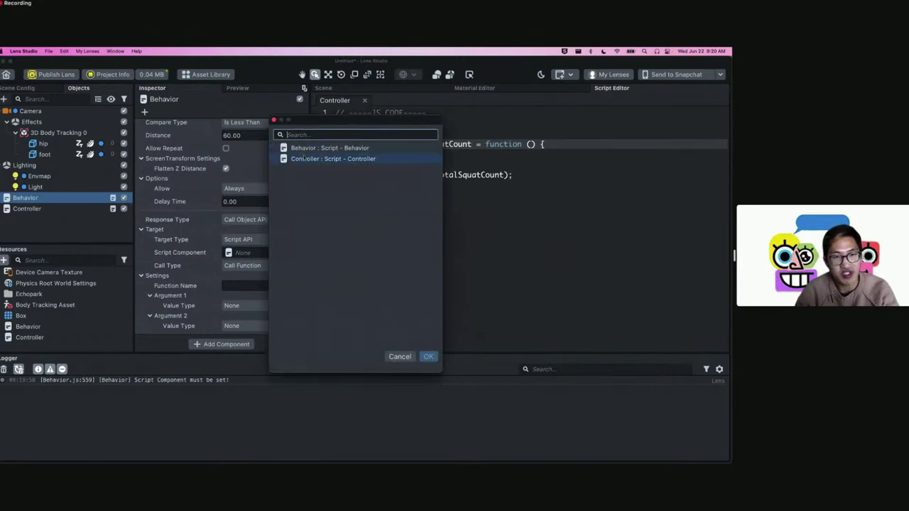
double_click(305, 159)
Keep the Call Type as Call Function, set the Function Name to incrementSquatCount, and float the Inspector to uncover the Preview.
left_click(247, 266)
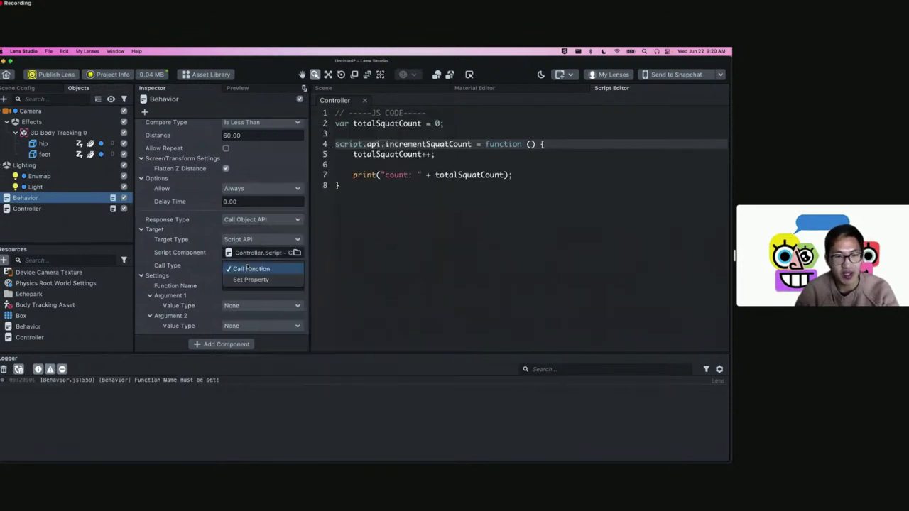
left_click(368, 258)
double_click(419, 144)
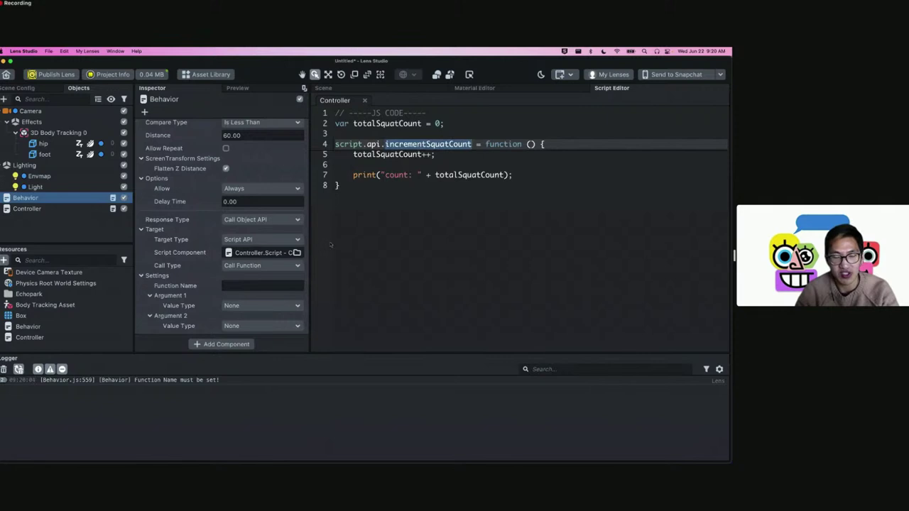
left_click(276, 285)
key("ctrl+v")
left_click(421, 232)
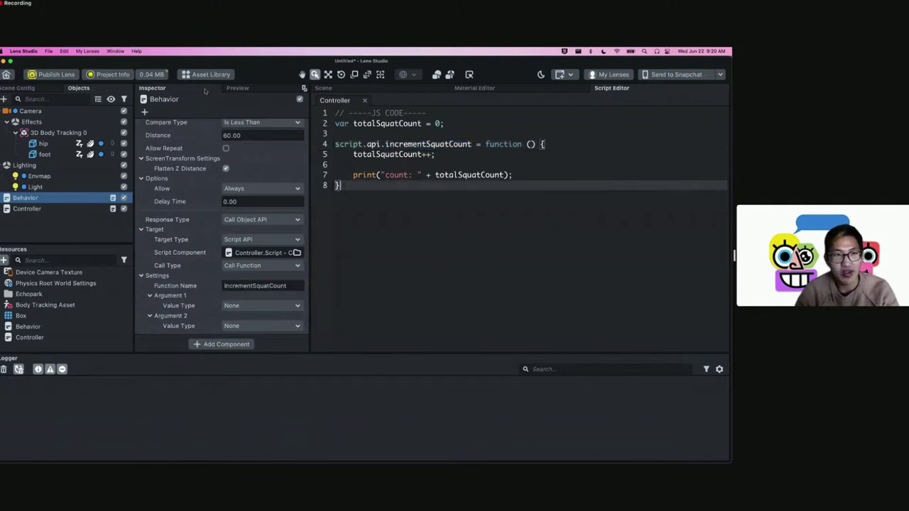
left_click_drag(152, 88, 482, 171)
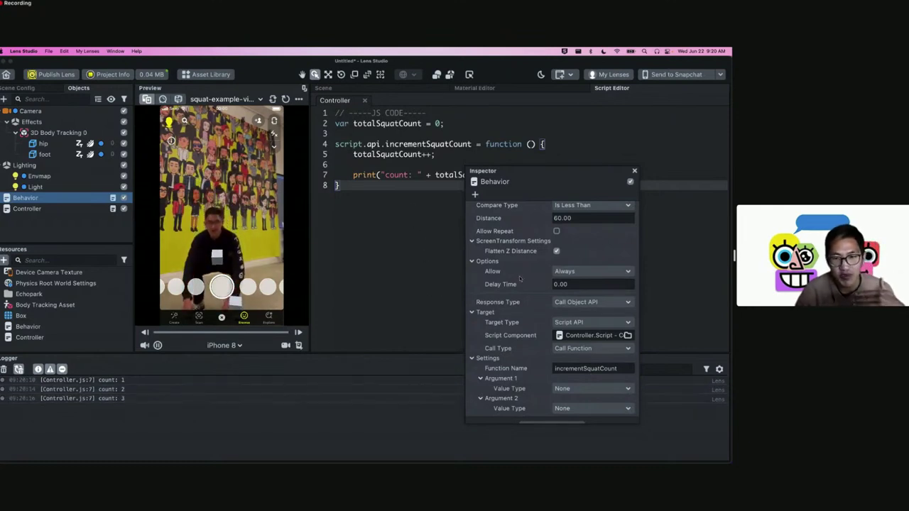
scroll(548, 246, "up", 4)
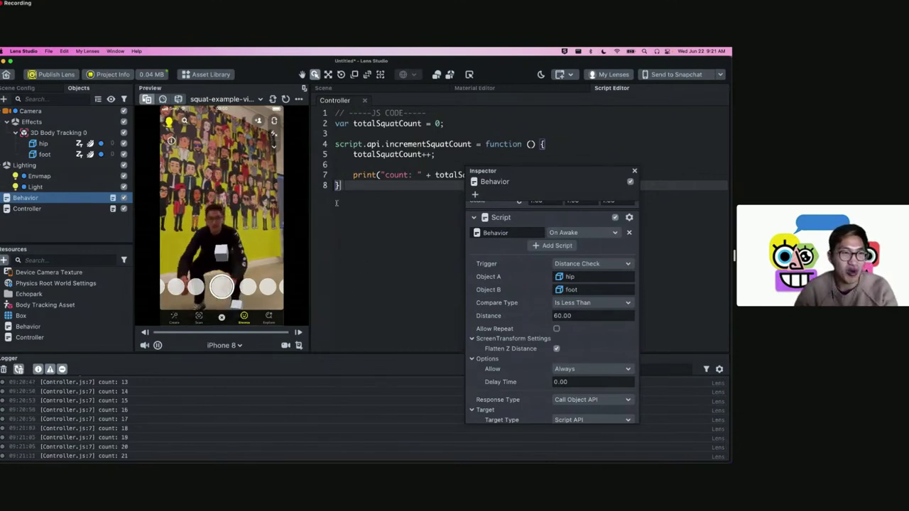
Open the Asset Library and browse the Featured assets for ready-made components.
left_click(206, 74)
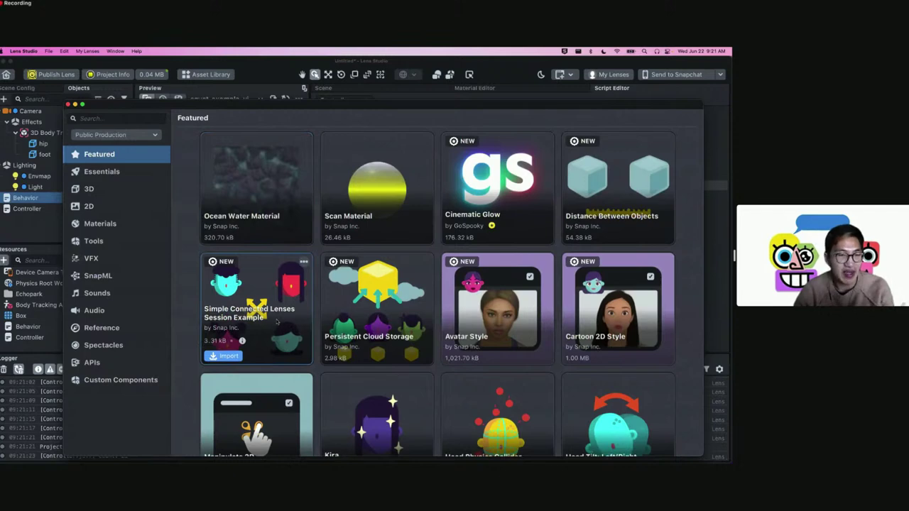
scroll(462, 302, "down", 3)
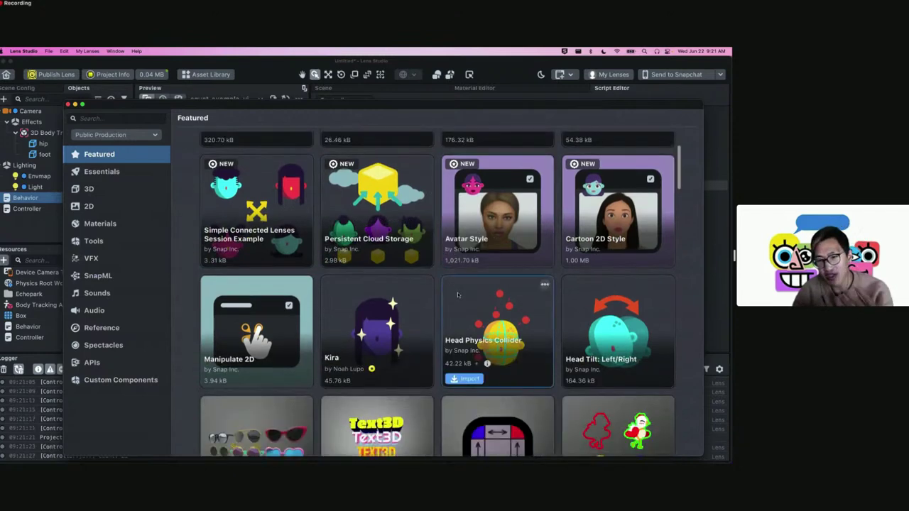
scroll(458, 295, "down", 5)
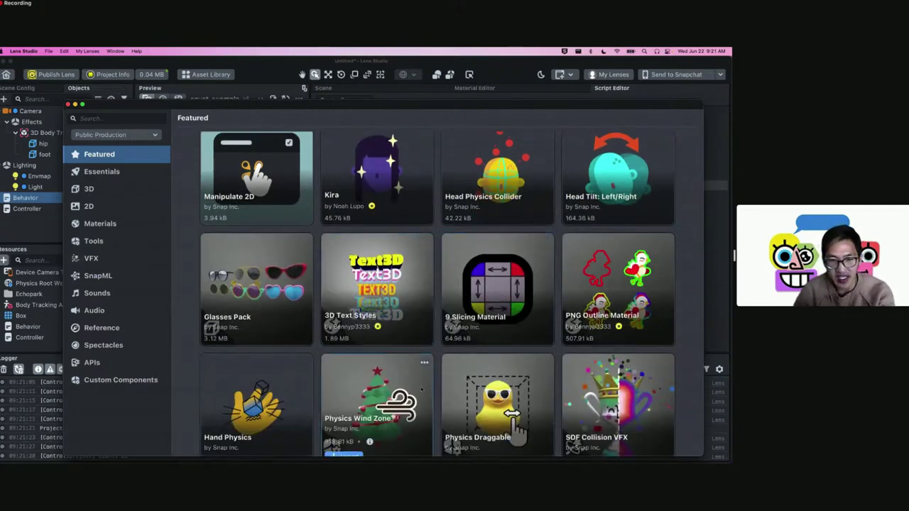
scroll(422, 388, "down", 7)
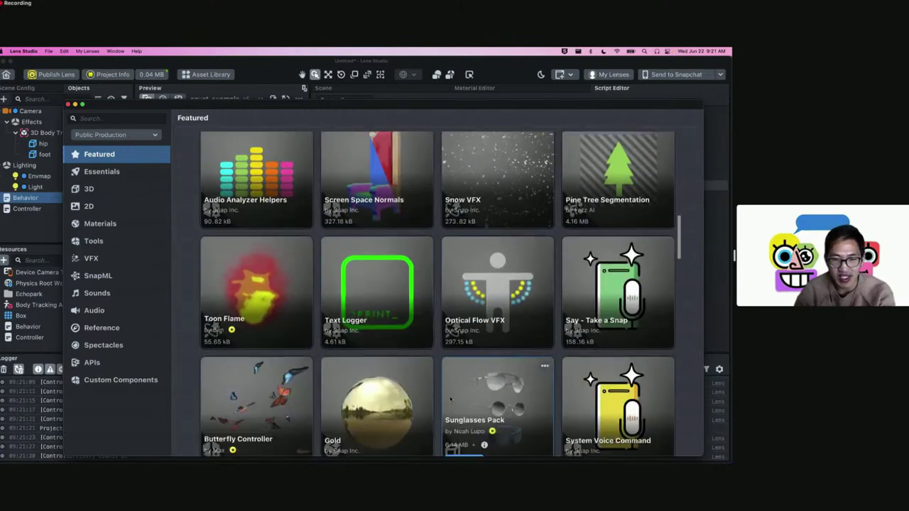
scroll(450, 399, "down", 3)
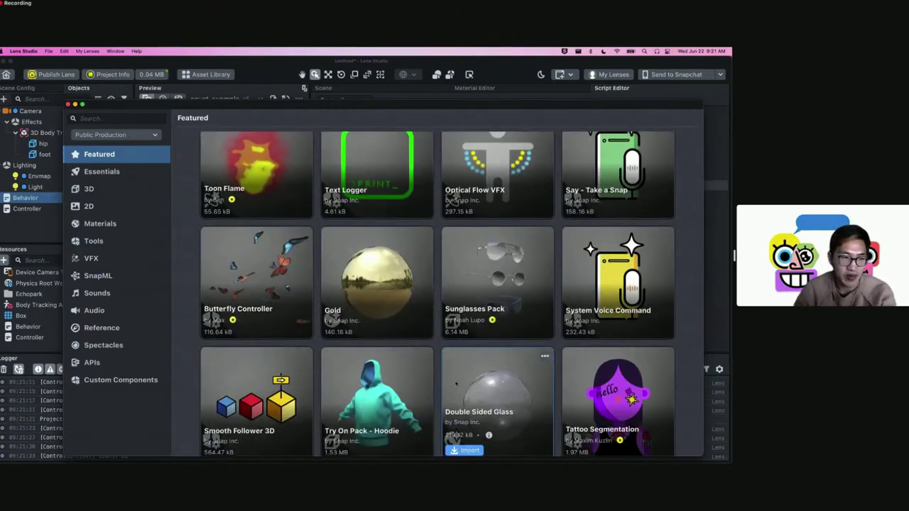
scroll(458, 378, "up", 10)
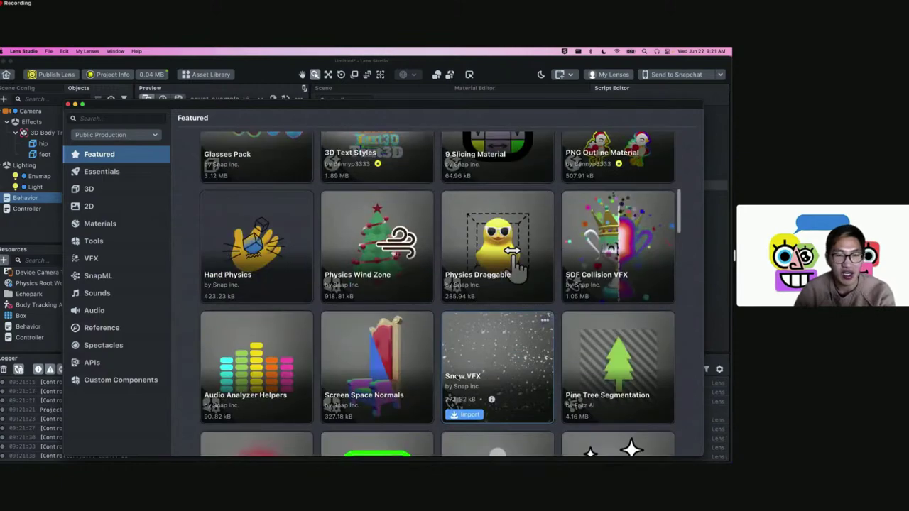
scroll(458, 378, "up", 9)
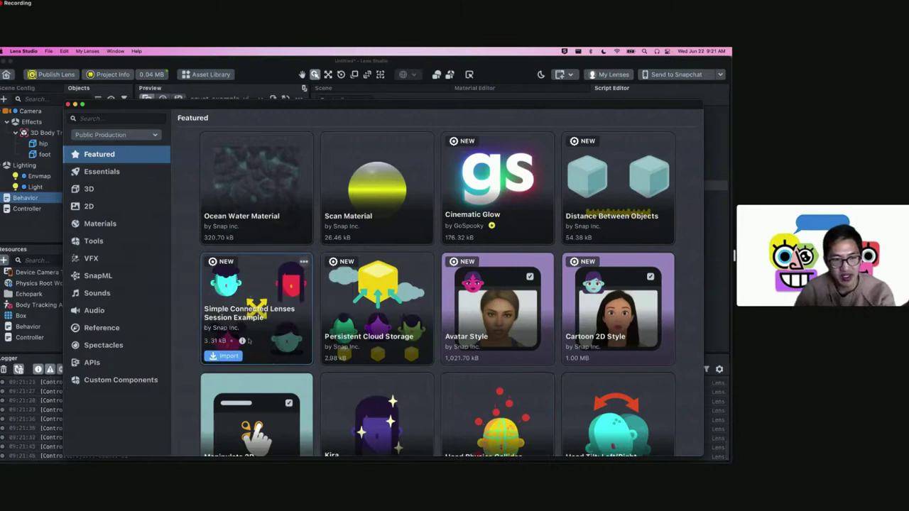
Import the Simple Connected Lenses Session Example asset, and save and reopen the project as Hi-AWE-2 with the Asset Library closed.
mouse_move(243, 341)
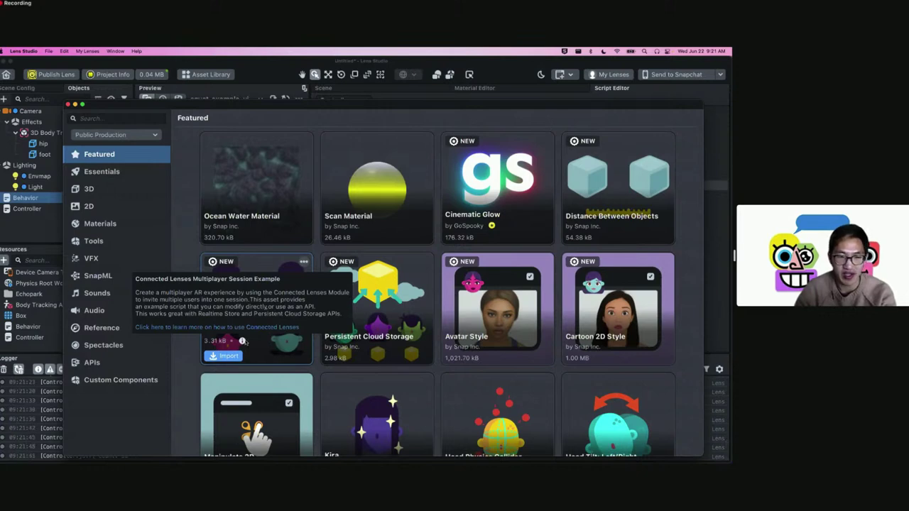
left_click(223, 355)
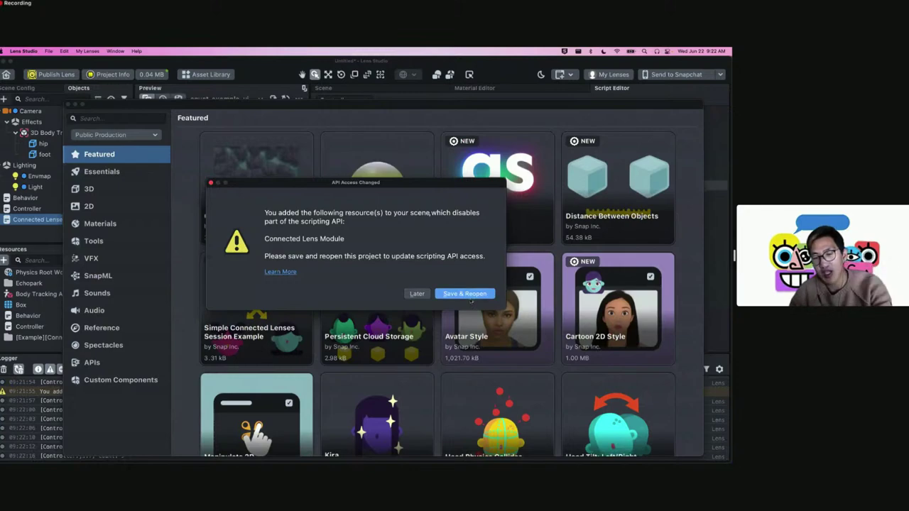
left_click(465, 293)
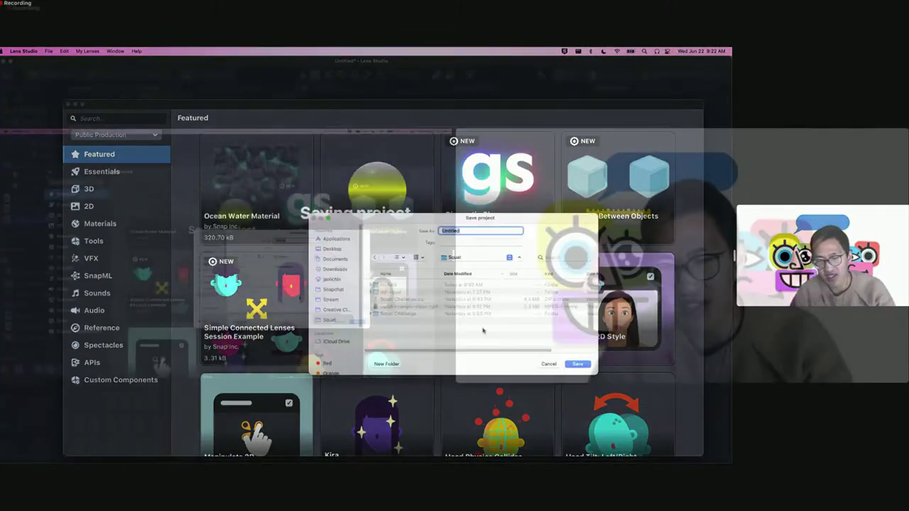
type("Hi-A")
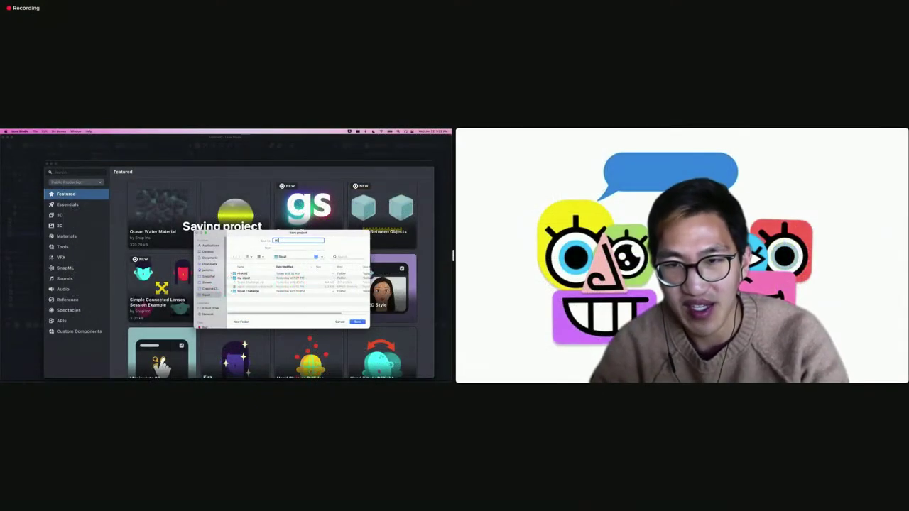
type("MG")
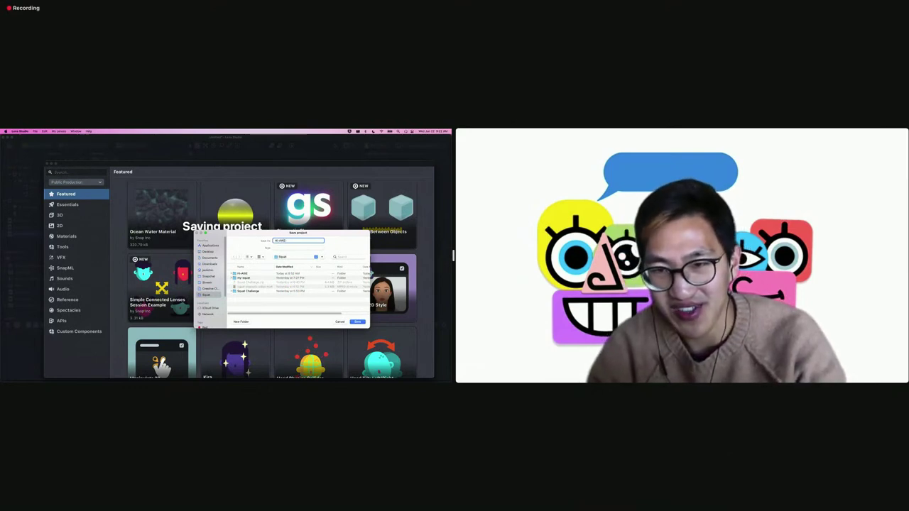
key("Return")
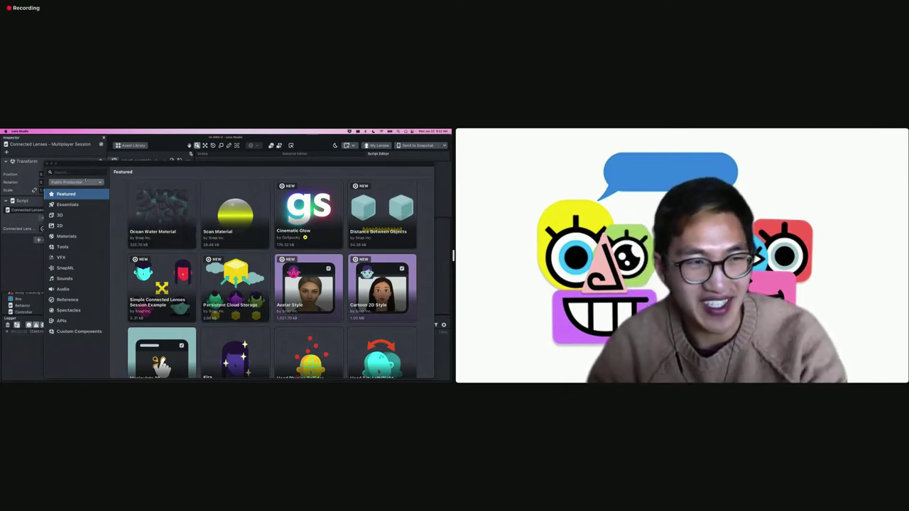
left_click(48, 163)
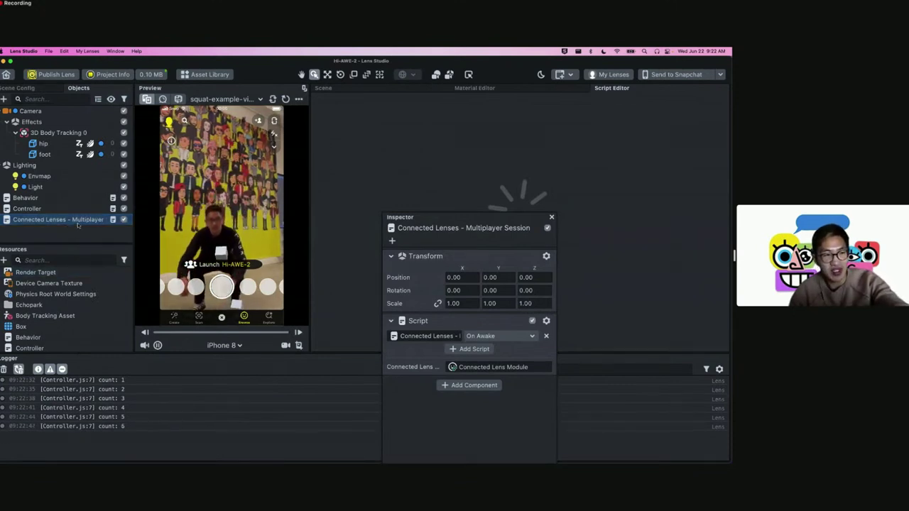
Open the imported Connected Lenses - Multiplayer Session script and dock the Inspector alongside the Preview, clear of the code.
left_click(79, 223)
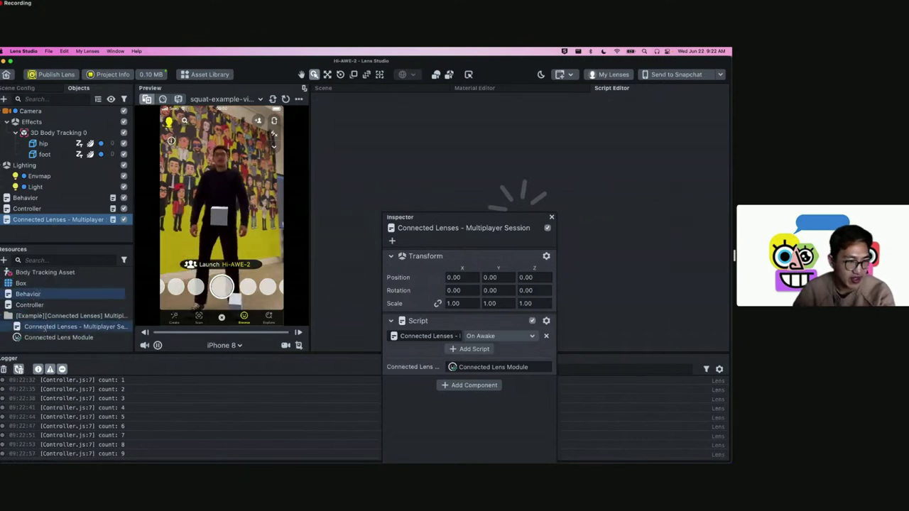
left_click(53, 337)
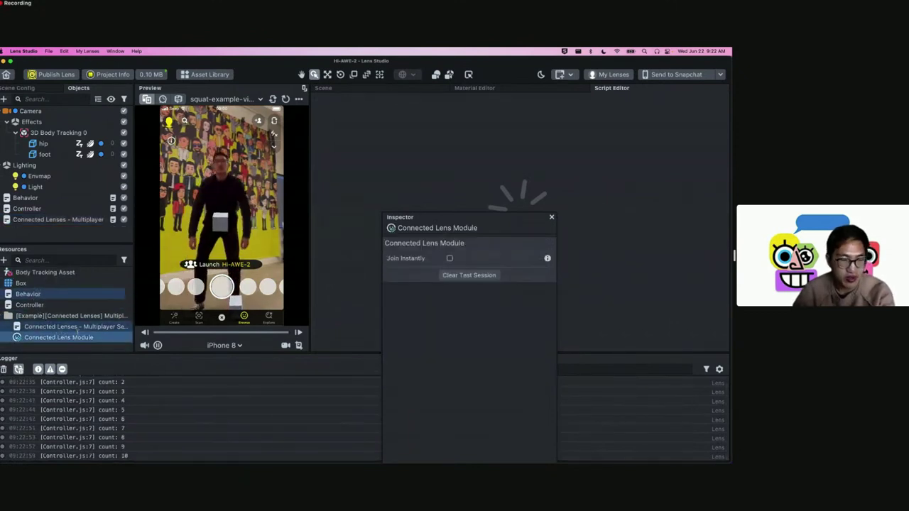
double_click(76, 327)
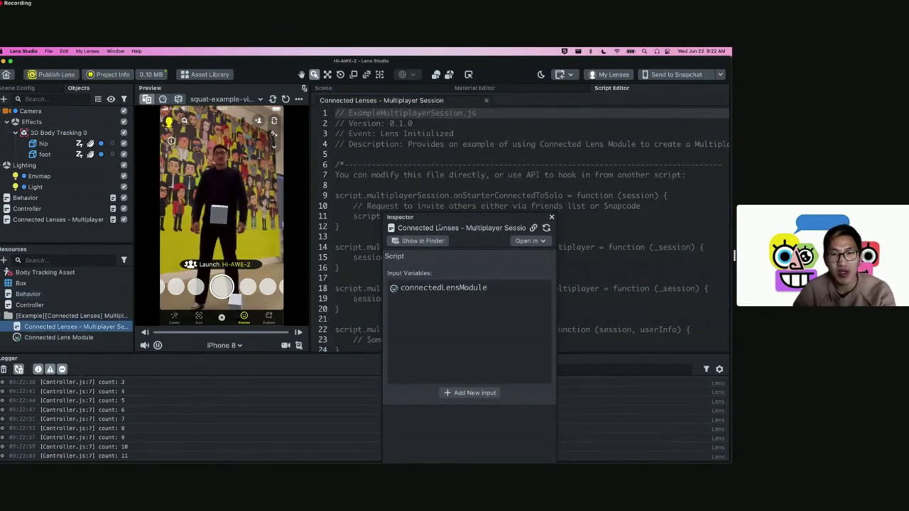
left_click_drag(439, 225, 268, 93)
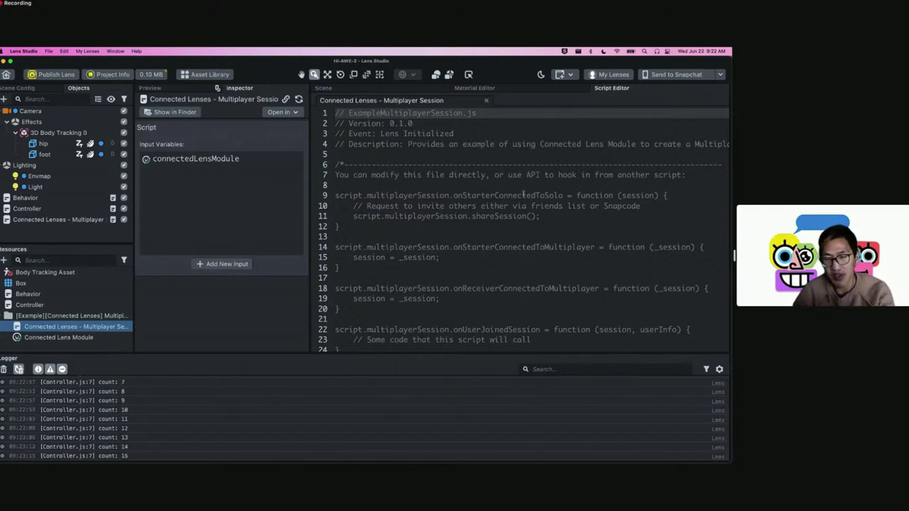
Copy the onStarterConnectedToSolo, onStarterConnectedToMultiplayer and onReceiverConnectedToMultiplayer example functions from the multiplayer session script.
scroll(522, 208, "down", 3)
scroll(522, 208, "up", 3)
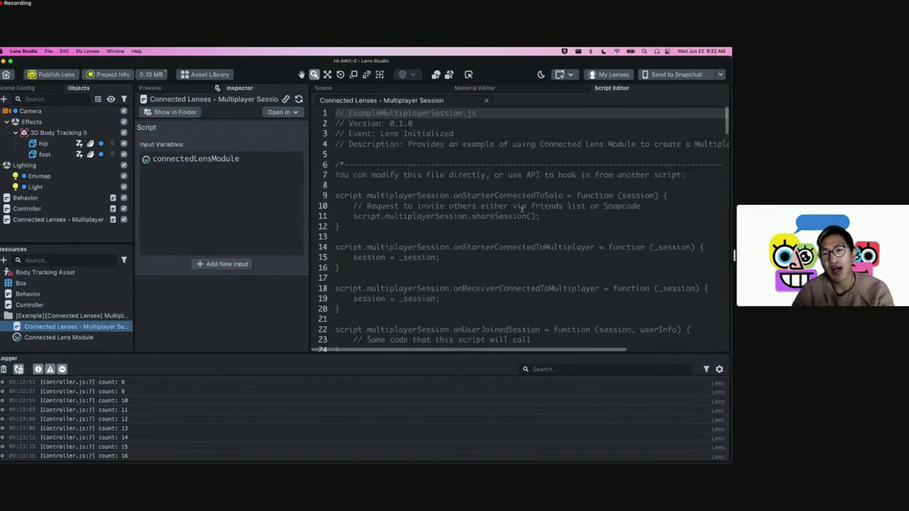
left_click_drag(430, 310, 331, 197)
key("super+c")
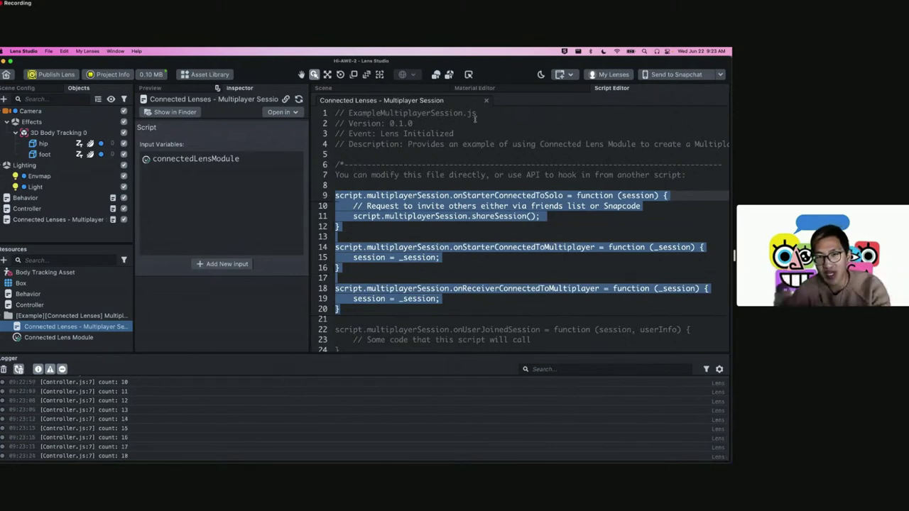
Add the comment "// === multiplayer portion" at the end of the Controller script, paste the copied functions below it, and save.
double_click(30, 305)
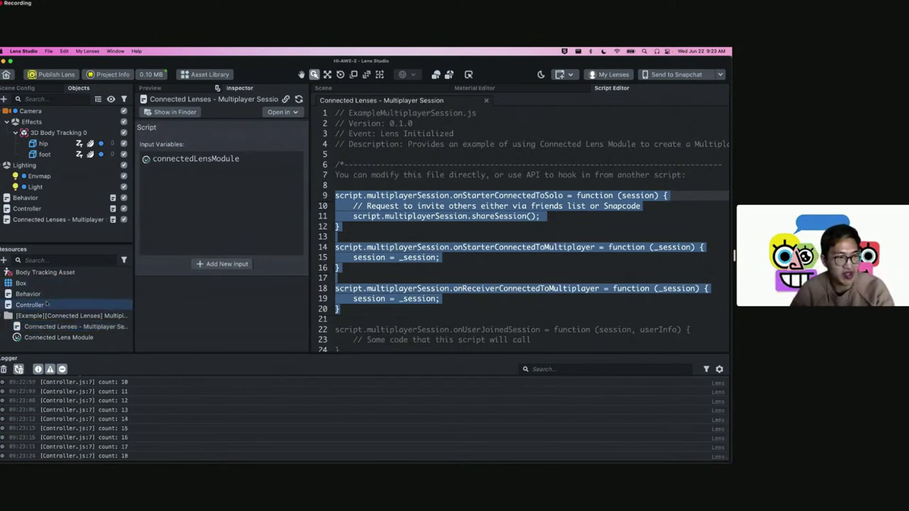
key("Return")
key("Return")
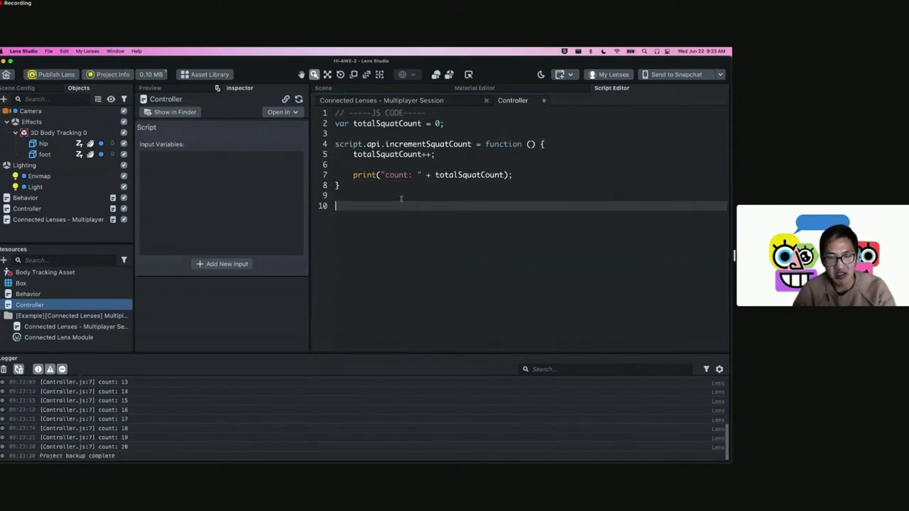
type("// ----")
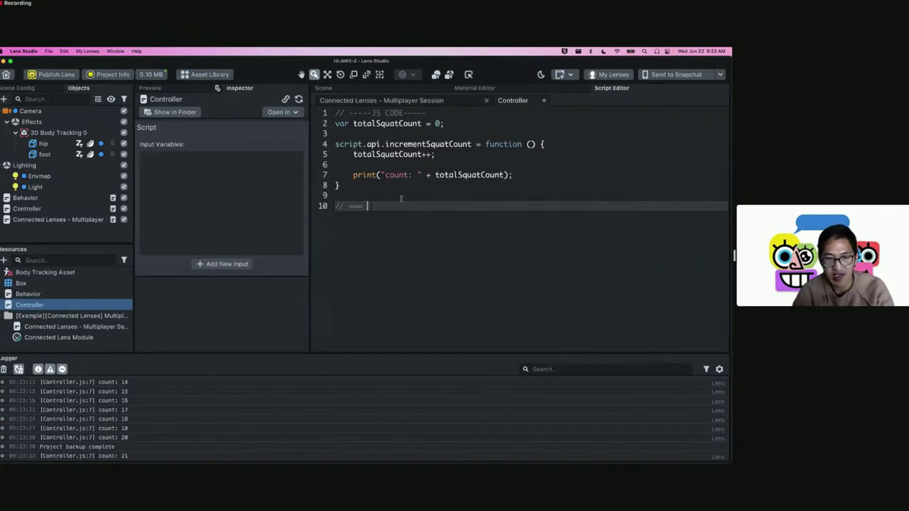
type(" multiplayer p")
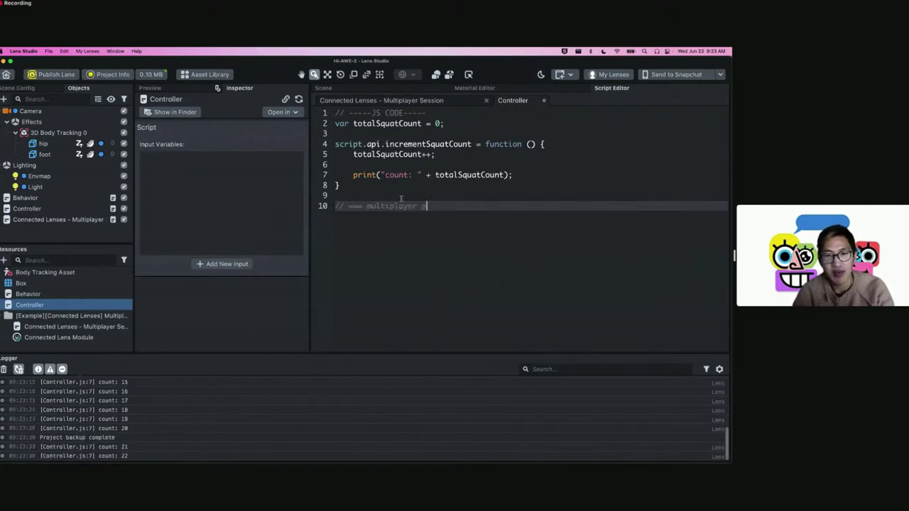
type("ortion")
key("Return")
key("Return")
key("super+v")
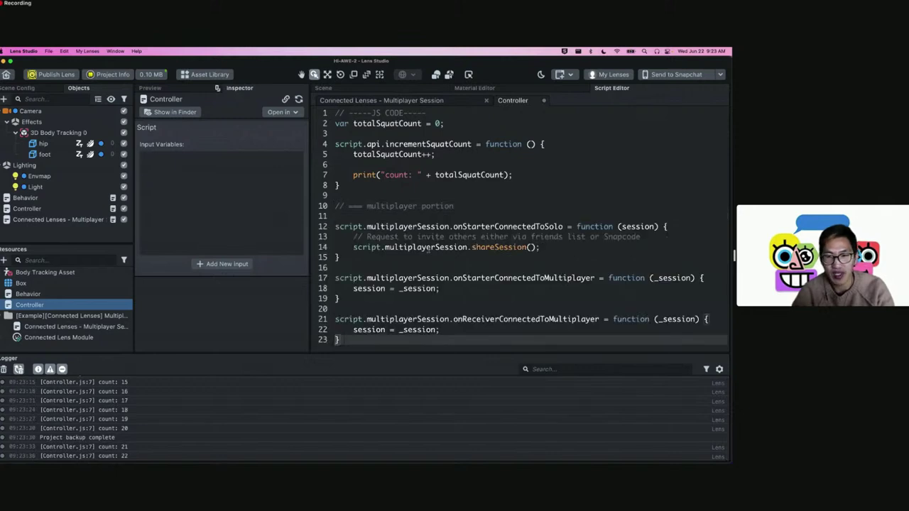
left_click(446, 267)
key("super+s")
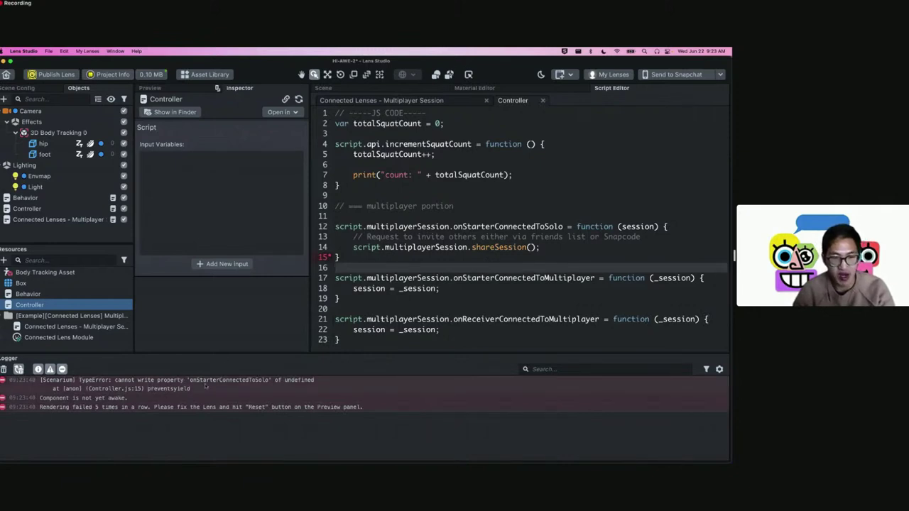
double_click(500, 226)
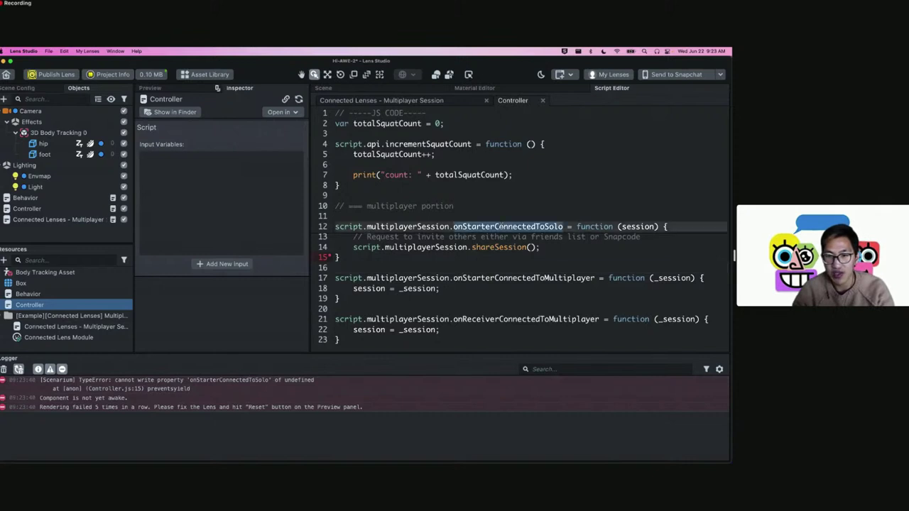
double_click(419, 226)
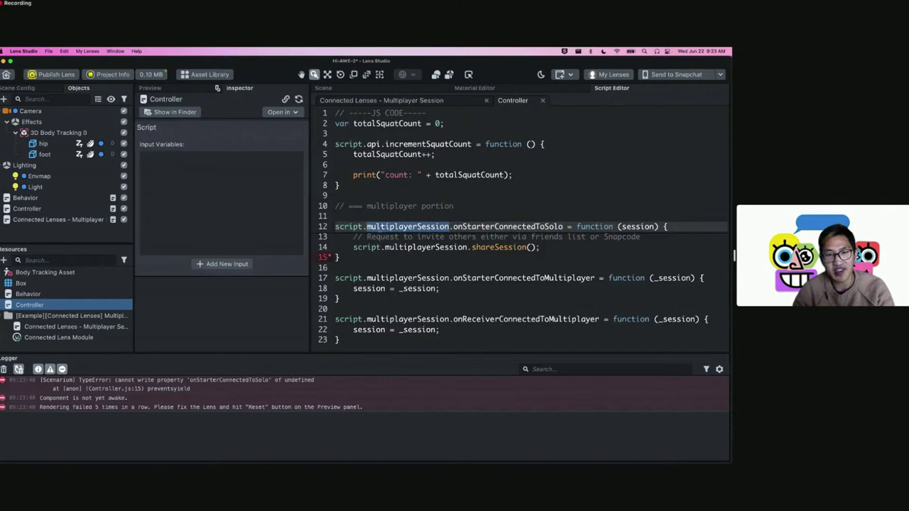
left_click(454, 116)
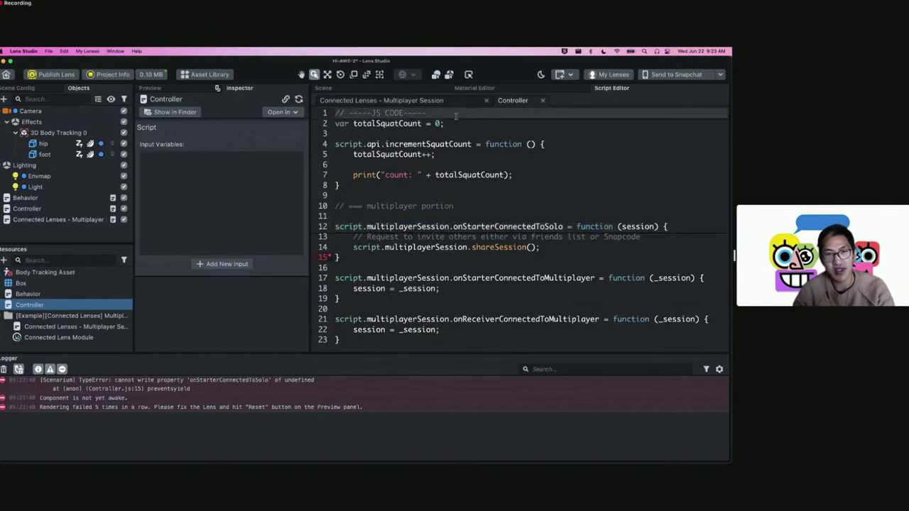
key("Return")
key("Return")
left_click(455, 115)
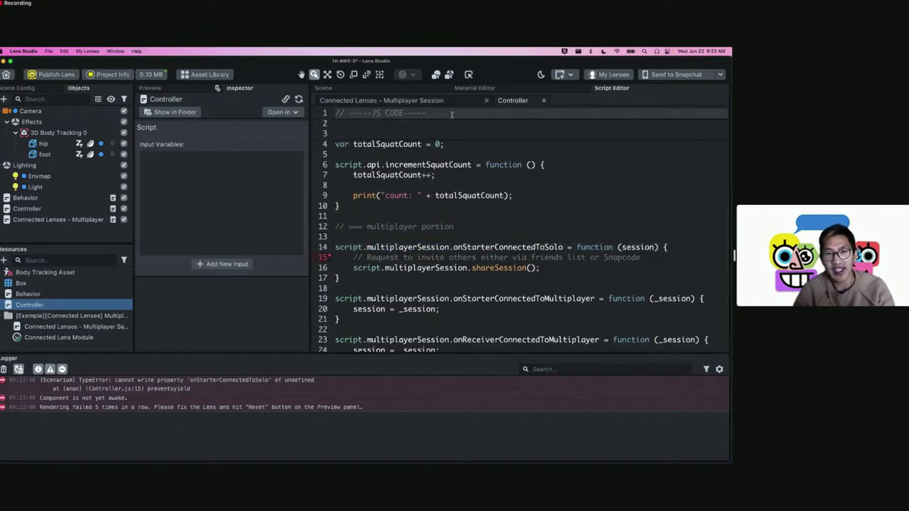
left_click(447, 123)
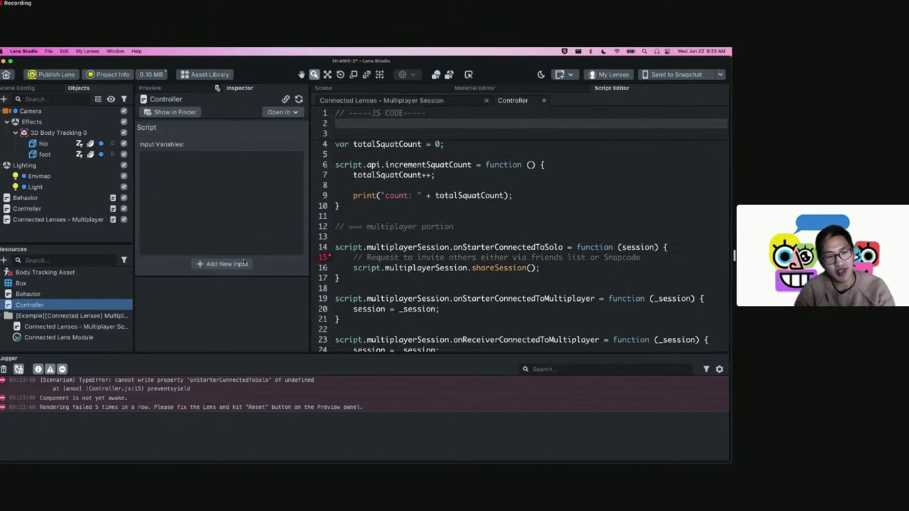
left_click(226, 263)
type("Component.ScriptComponent")
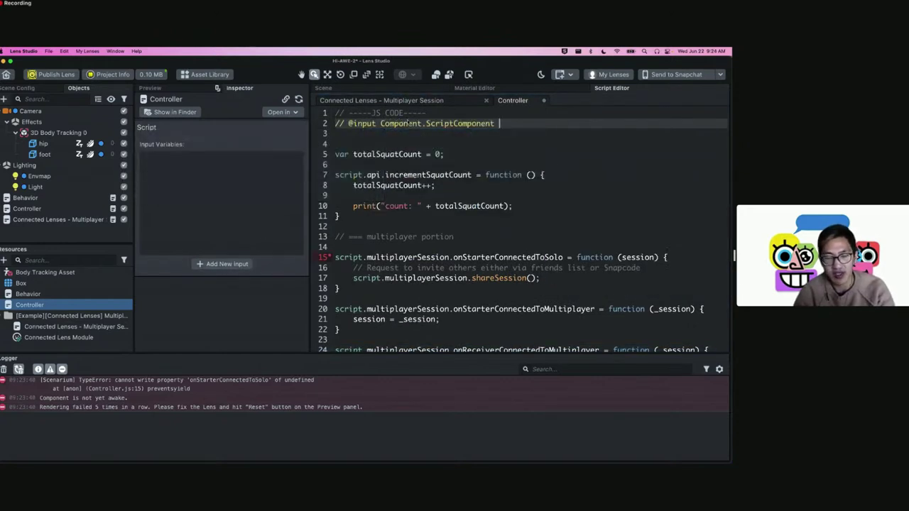
Name the declared script input multiplayerSession, matching the pasted functions, and save the Controller script.
type(" multiplay")
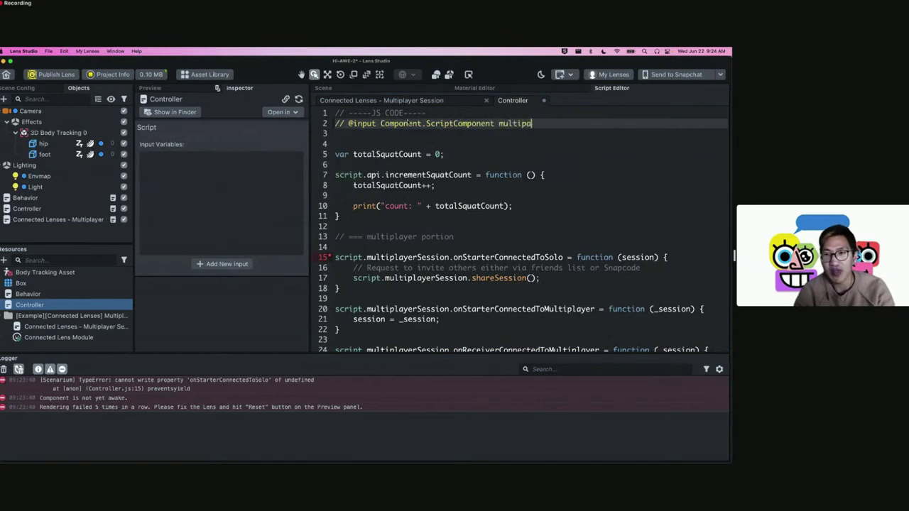
type("erS")
double_click(408, 257)
key("ctrl+c")
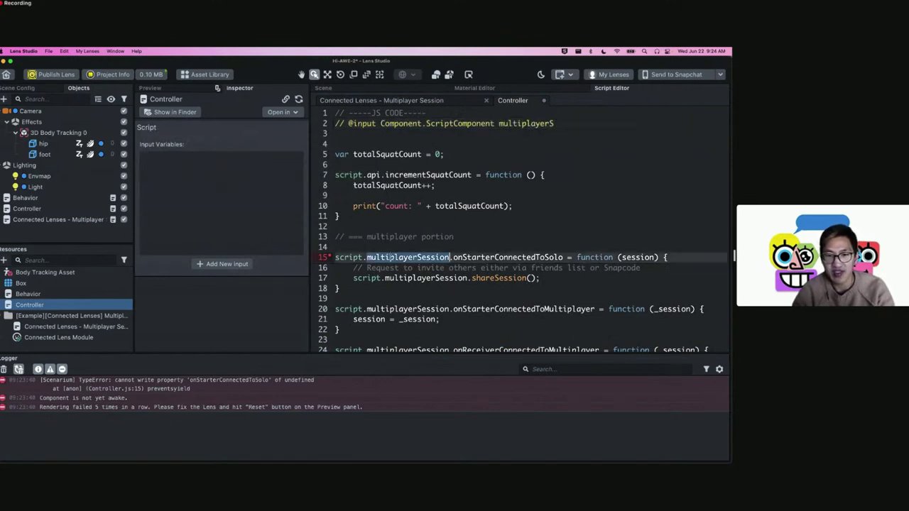
double_click(535, 123)
key("ctrl+v")
key("ctrl+s")
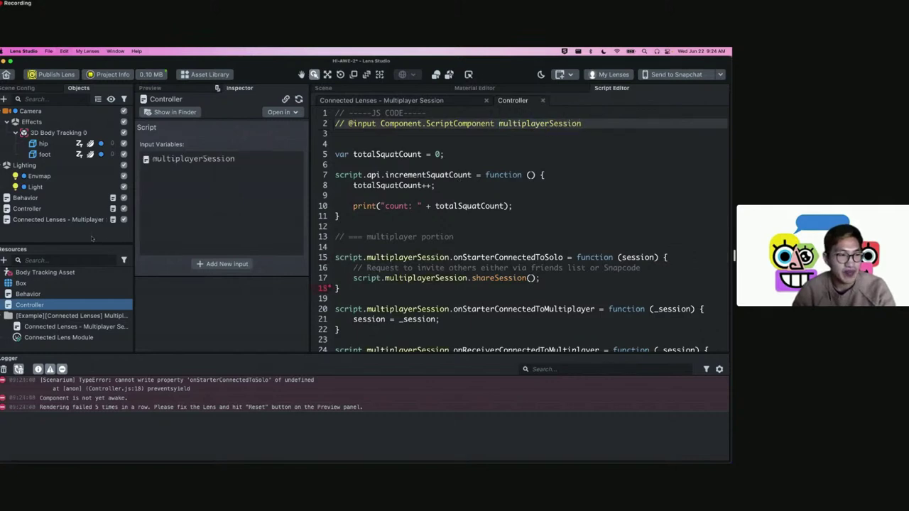
Assign the Connected Lenses - Multiplayer Session script to the Controller object's Multiplayer Session input.
left_click(78, 209)
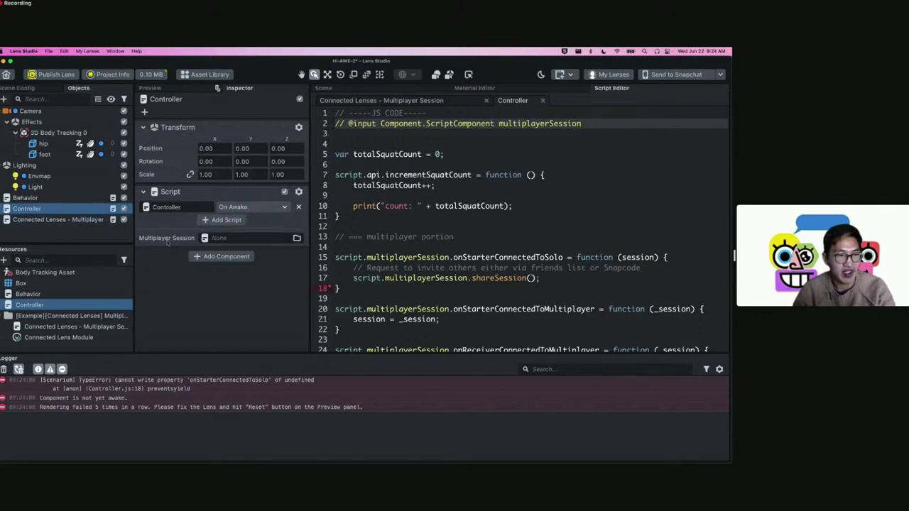
left_click(224, 239)
left_click(359, 170)
left_click(428, 356)
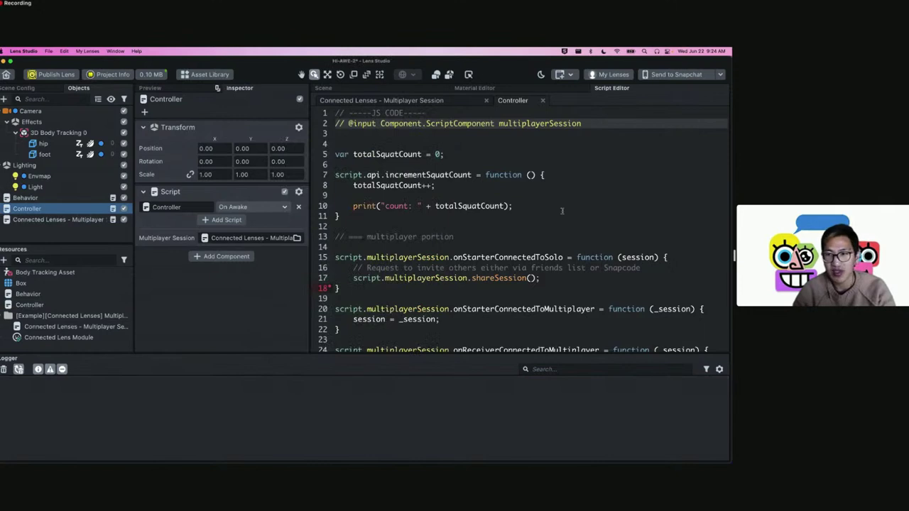
Bring back the Preview and launch Hi-AWE-2 as a Connected Lens in it.
left_click(183, 88)
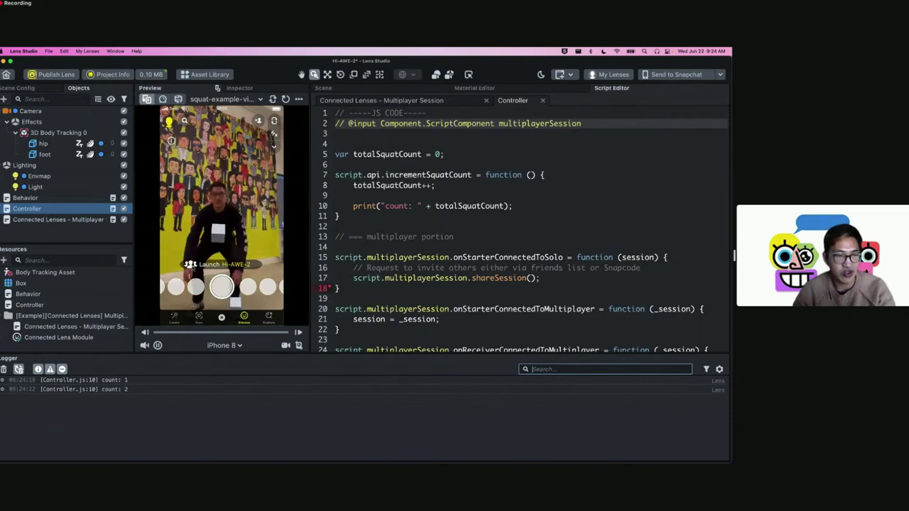
left_click(220, 265)
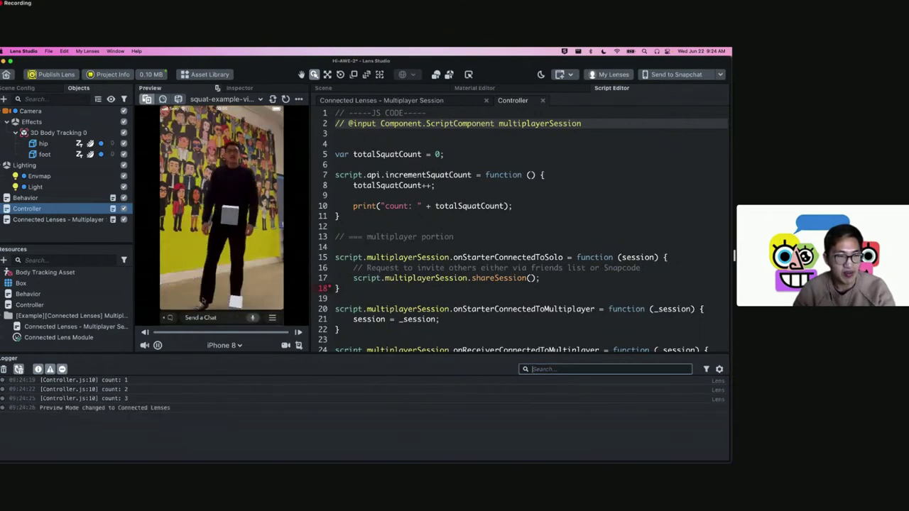